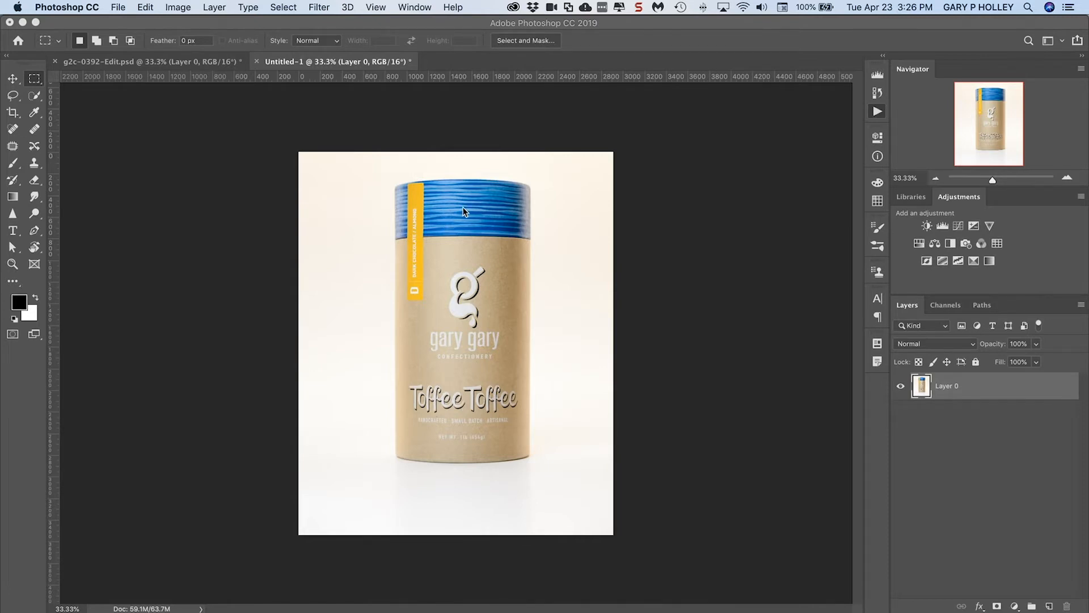
Bring the canister's blue lid into view at 100% with the Actions panel collapsed, and activate the Pen tool
{"action": "key", "text": "alt+F9"}
{"action": "key", "text": "super+0"}
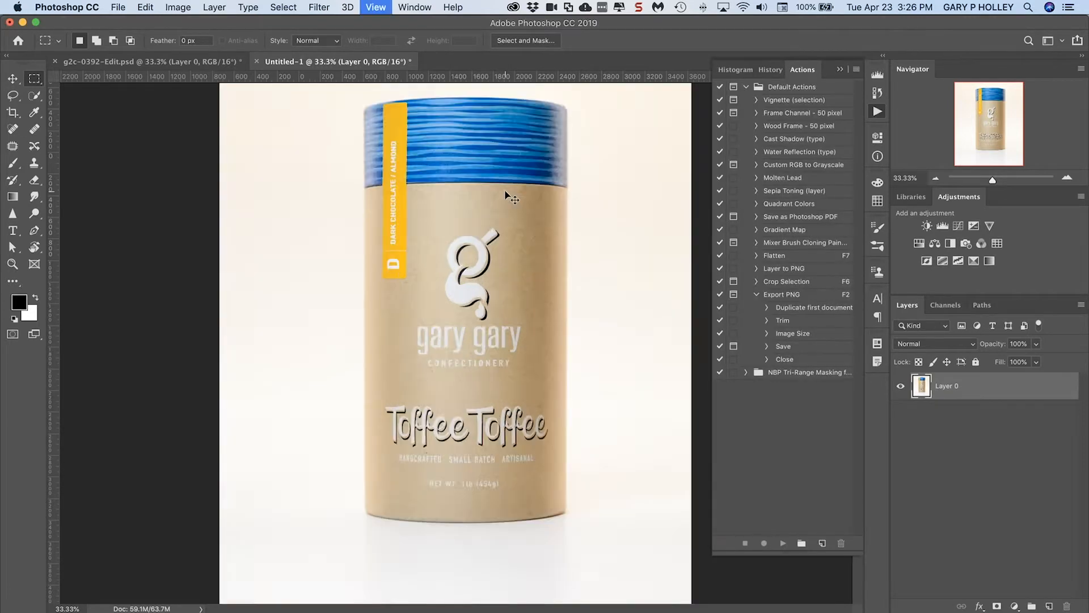
{"action": "key", "text": "super+equal"}
{"action": "key", "text": "super+equal"}
{"action": "key", "text": "v"}
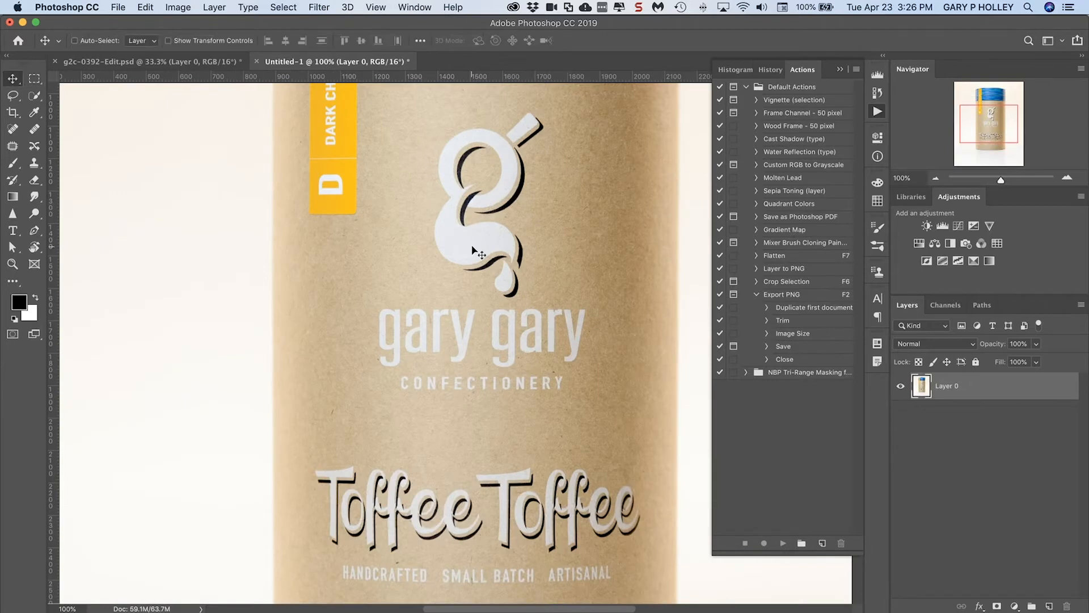
{"action": "left_click_drag", "start_coordinate": [475, 182], "coordinate": [455, 354]}
{"action": "left_click_drag", "start_coordinate": [441, 246], "coordinate": [372, 238]}
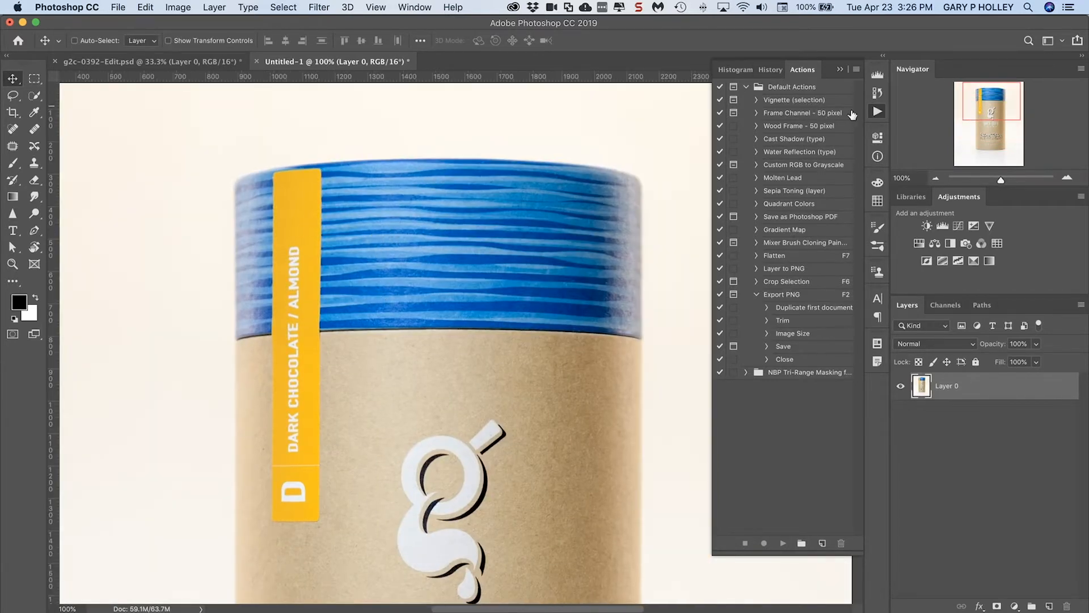
{"action": "left_click", "coordinate": [878, 111]}
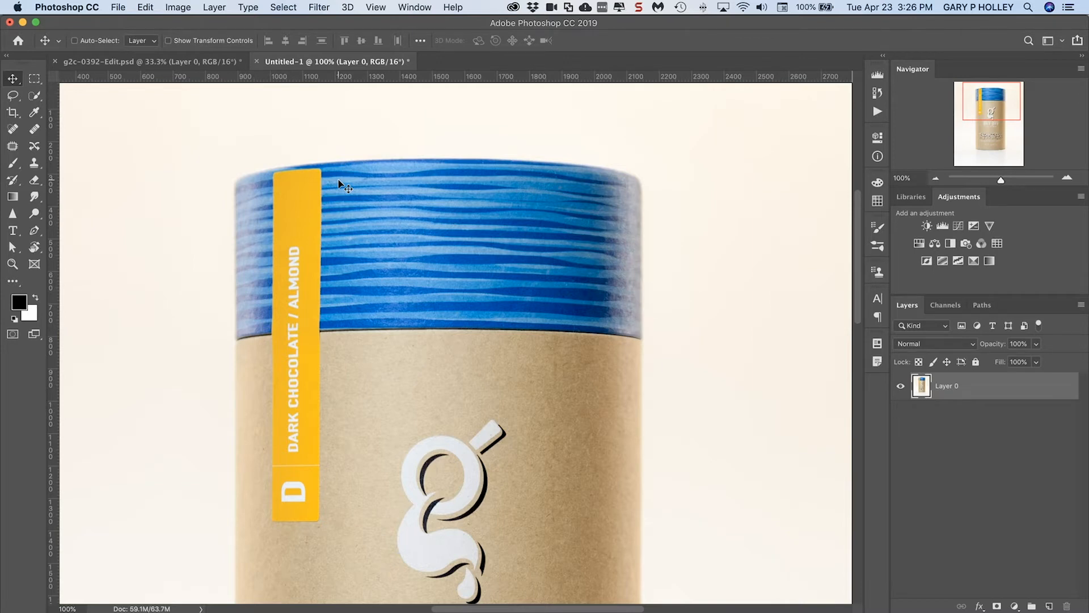
{"action": "key", "text": "p"}
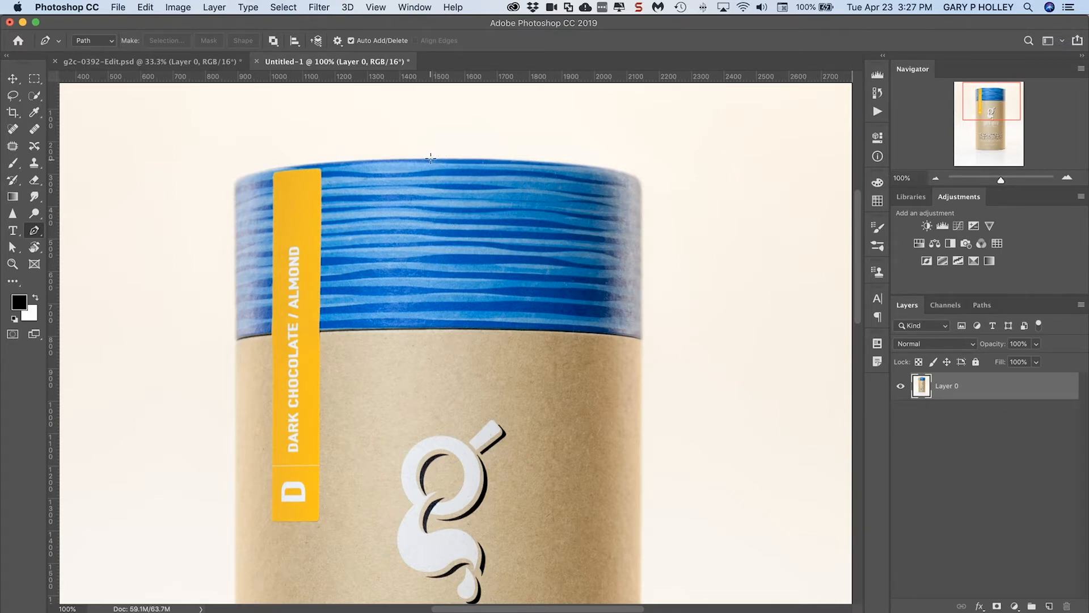
Draw a closed trial path of straight segments over the lid's upper edge and delete it
{"action": "left_click", "coordinate": [422, 136]}
{"action": "left_click", "coordinate": [523, 117]}
{"action": "left_click", "coordinate": [568, 151]}
{"action": "left_click", "coordinate": [488, 186]}
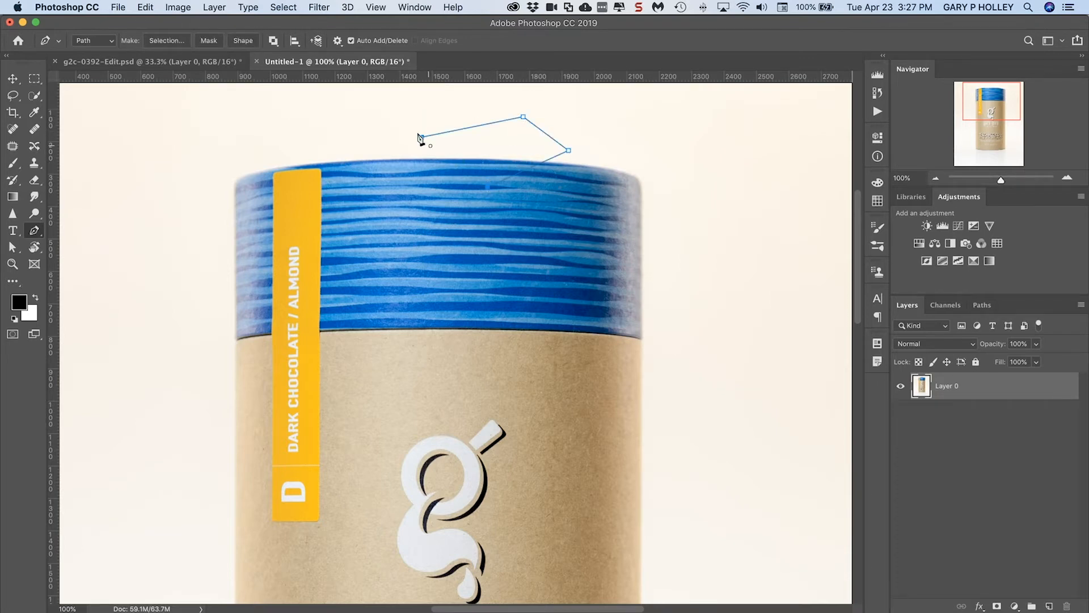
{"action": "left_click", "coordinate": [422, 139]}
{"action": "key", "text": "super+z"}
{"action": "left_click", "coordinate": [561, 130], "text": "super"}
{"action": "key", "text": "BackSpace"}
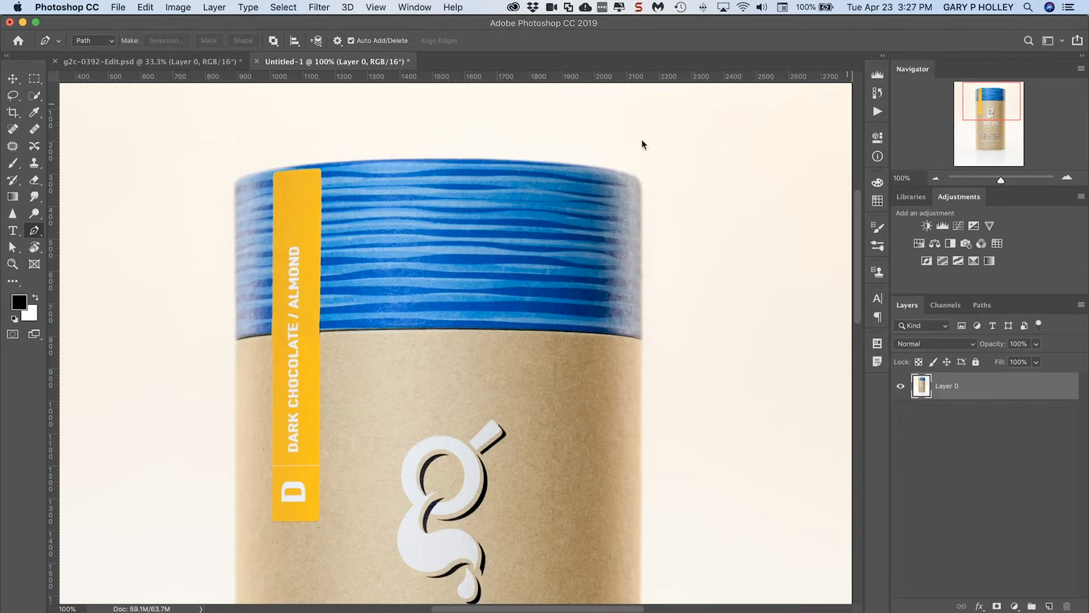
Draw a closed trial path of curved segments over the lid's upper edge and discard it
{"action": "left_click_drag", "start_coordinate": [392, 127], "coordinate": [426, 116]}
{"action": "left_click_drag", "start_coordinate": [521, 117], "coordinate": [546, 147]}
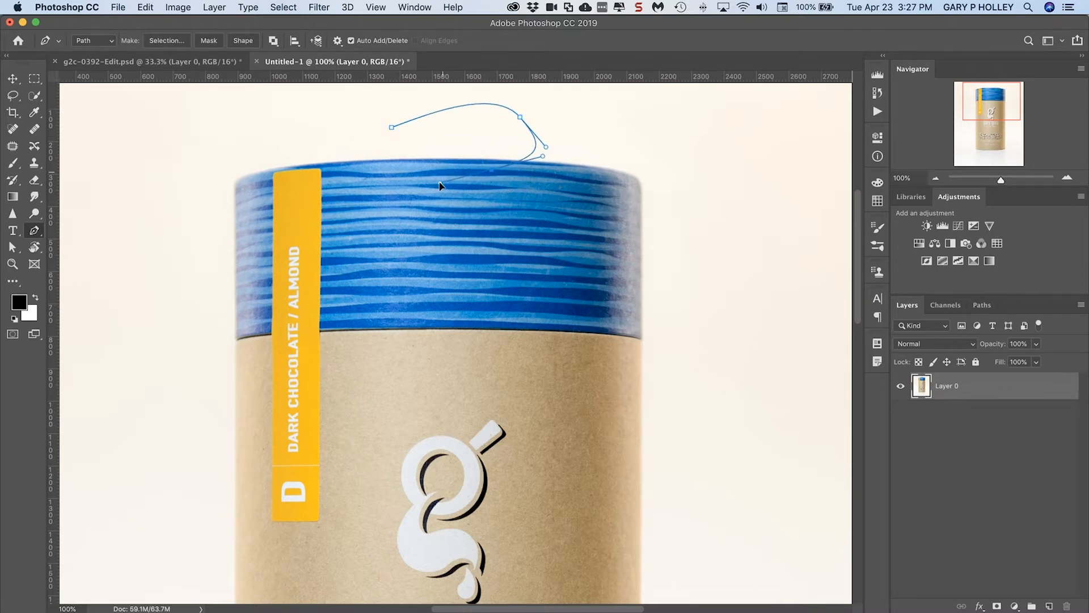
{"action": "left_click", "coordinate": [392, 127]}
{"action": "left_click_drag", "start_coordinate": [393, 127], "coordinate": [423, 85]}
{"action": "key", "text": "Escape"}
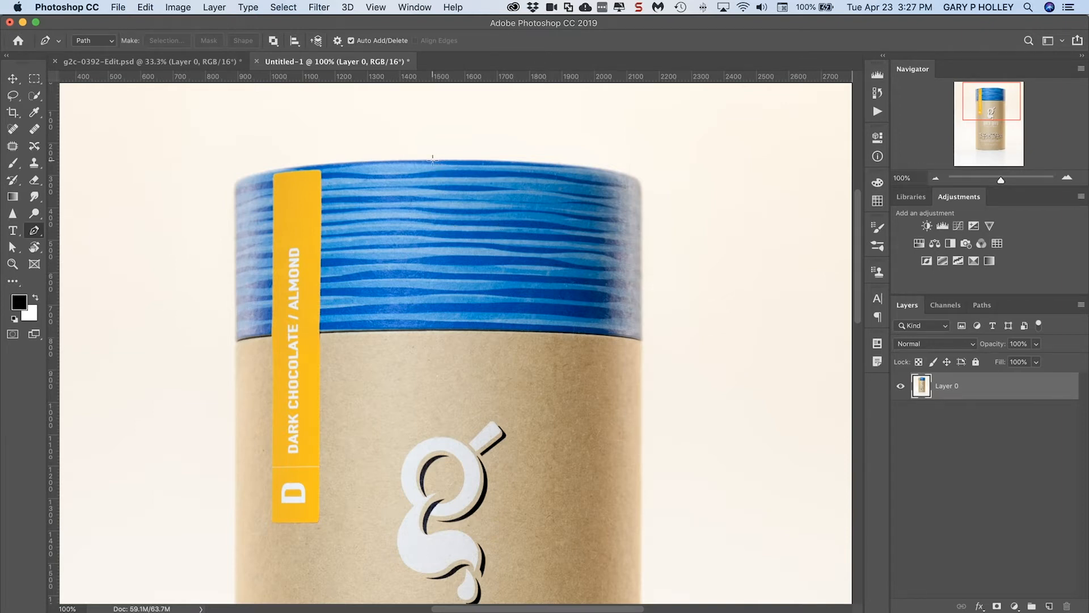
Start the canister's path with a smooth horizontal anchor at the lid's top centre, and undo a trial anchor at its left shoulder
{"action": "left_click_drag", "start_coordinate": [433, 159], "coordinate": [543, 163]}
{"action": "left_click_drag", "start_coordinate": [544, 163], "coordinate": [544, 163]}
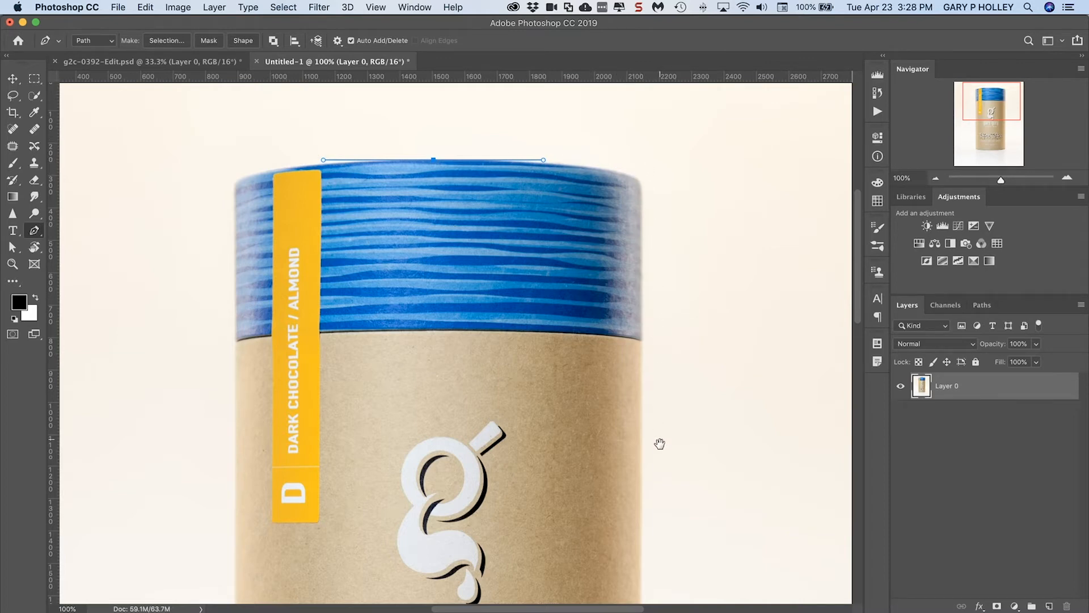
{"action": "left_click_drag", "start_coordinate": [640, 567], "coordinate": [652, 410]}
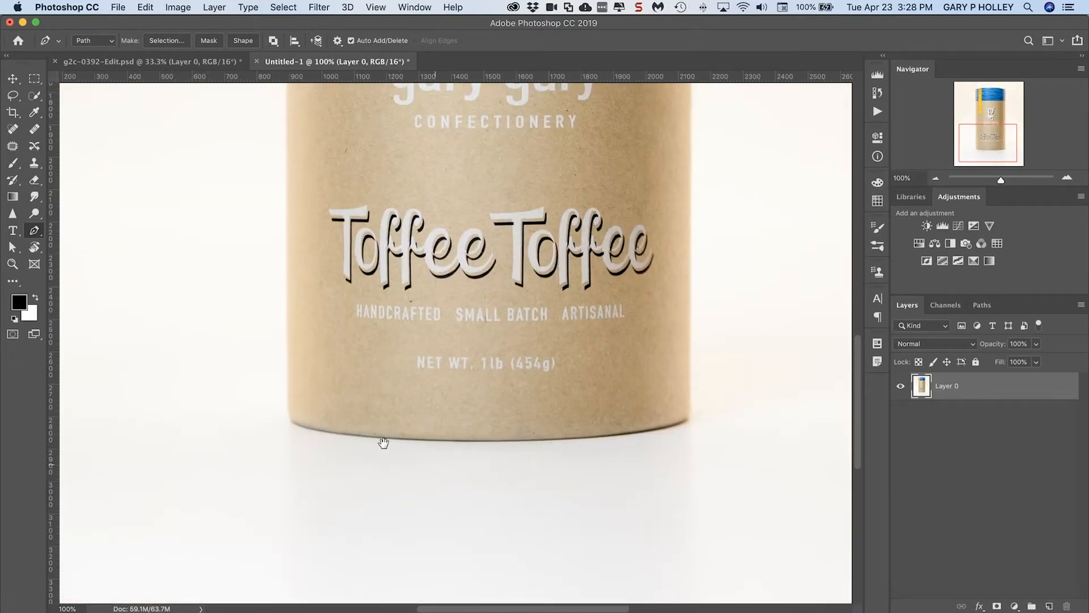
{"action": "left_click_drag", "start_coordinate": [318, 168], "coordinate": [292, 516]}
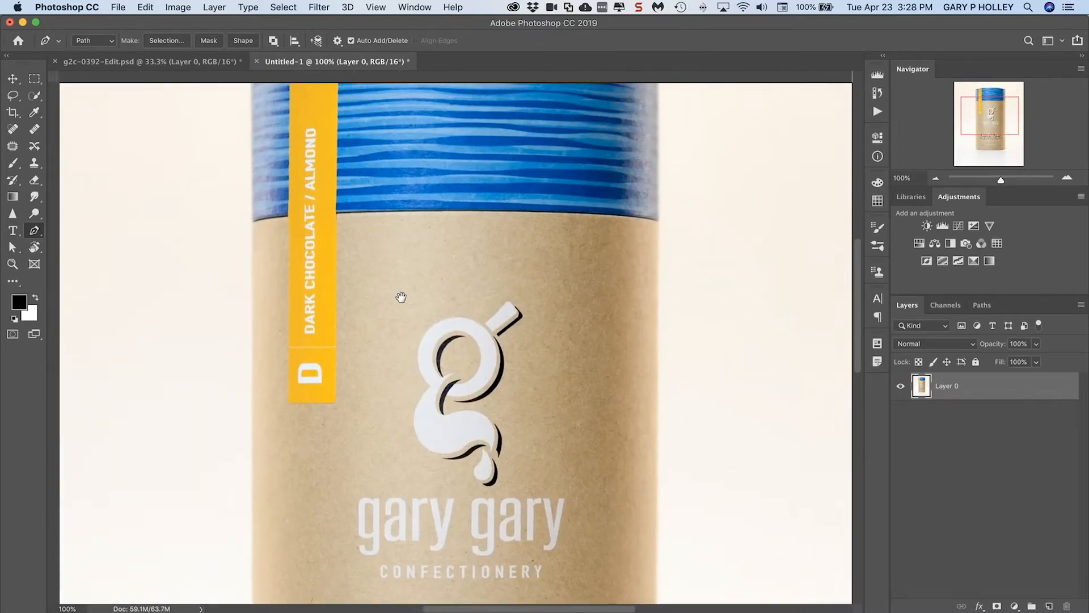
{"action": "left_click_drag", "start_coordinate": [406, 378], "coordinate": [410, 424]}
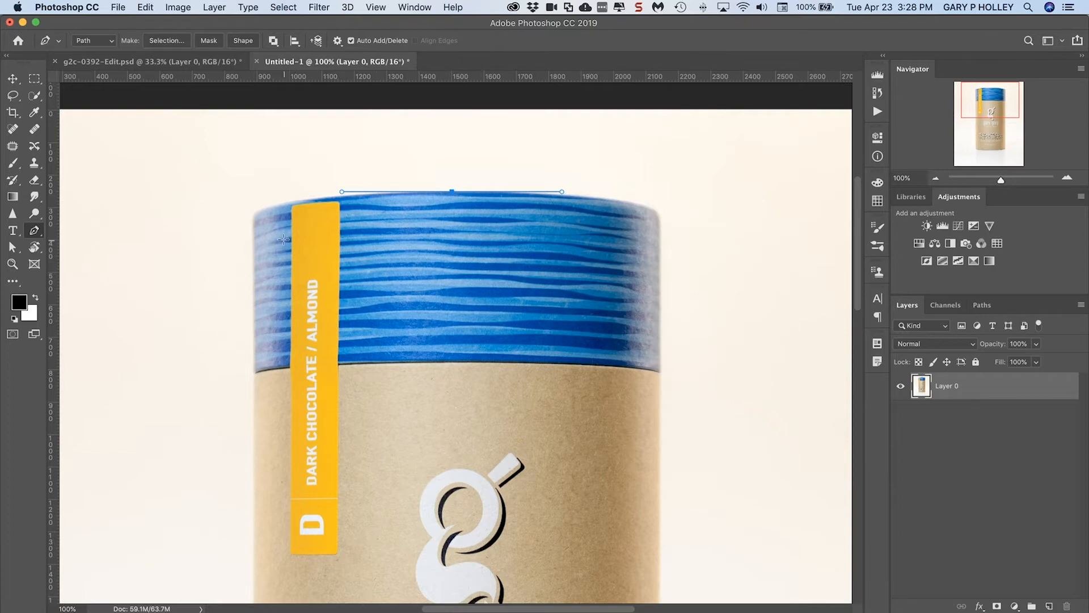
{"action": "left_click_drag", "start_coordinate": [262, 210], "coordinate": [142, 328]}
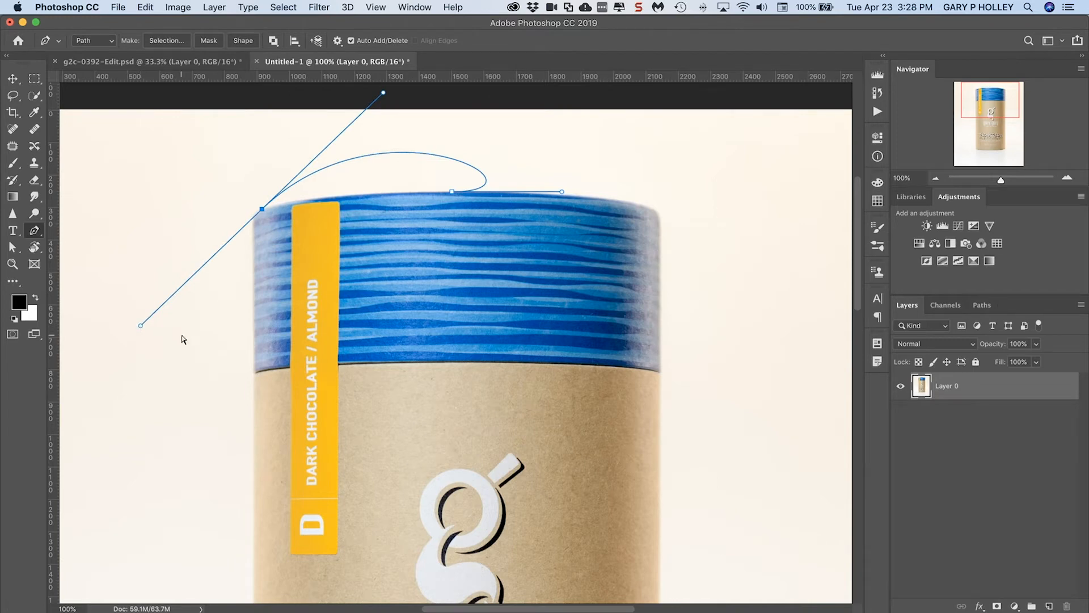
{"action": "key", "text": "super+z"}
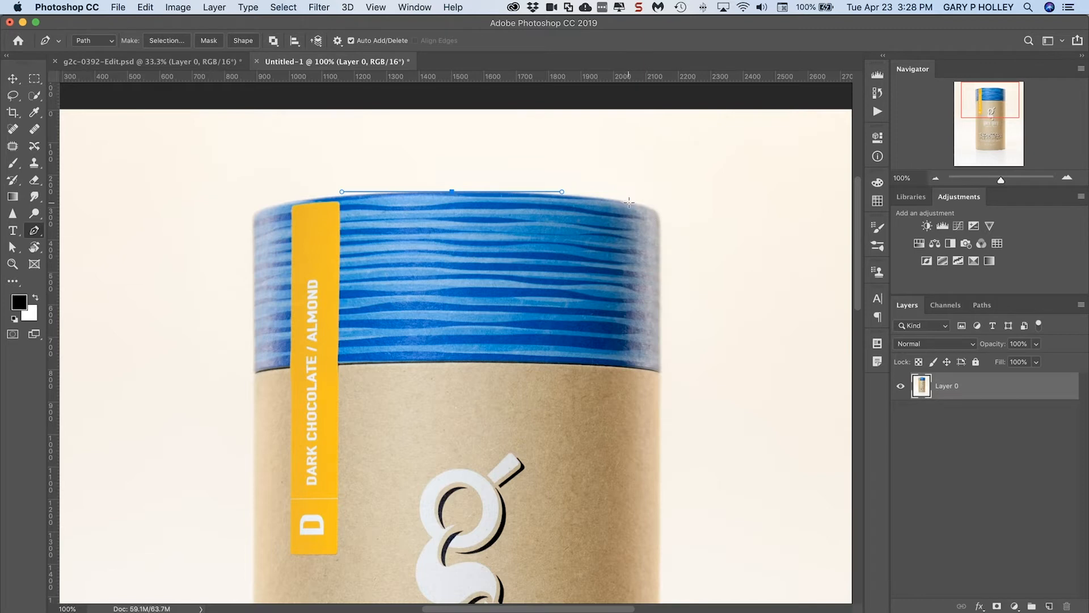
Trace the lid's right shoulder with two curved anchors, ending with vertical handles on the canister's right edge
{"action": "left_click_drag", "start_coordinate": [639, 204], "coordinate": [653, 213]}
{"action": "left_click_drag", "start_coordinate": [660, 230], "coordinate": [661, 257]}
{"action": "left_click", "coordinate": [663, 218], "text": "super"}
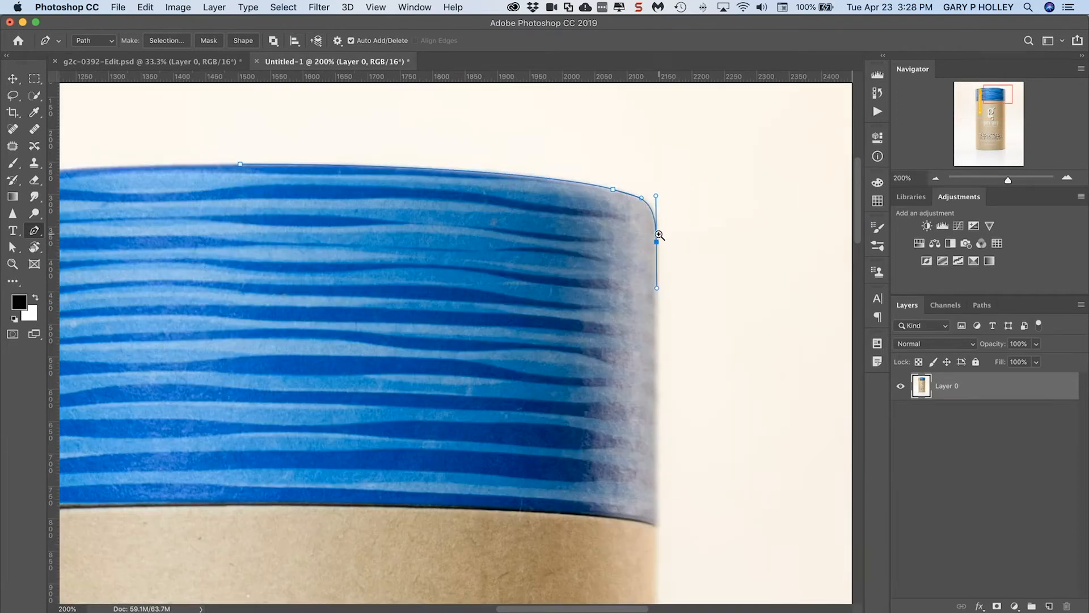
{"action": "left_click_drag", "start_coordinate": [669, 384], "coordinate": [668, 324]}
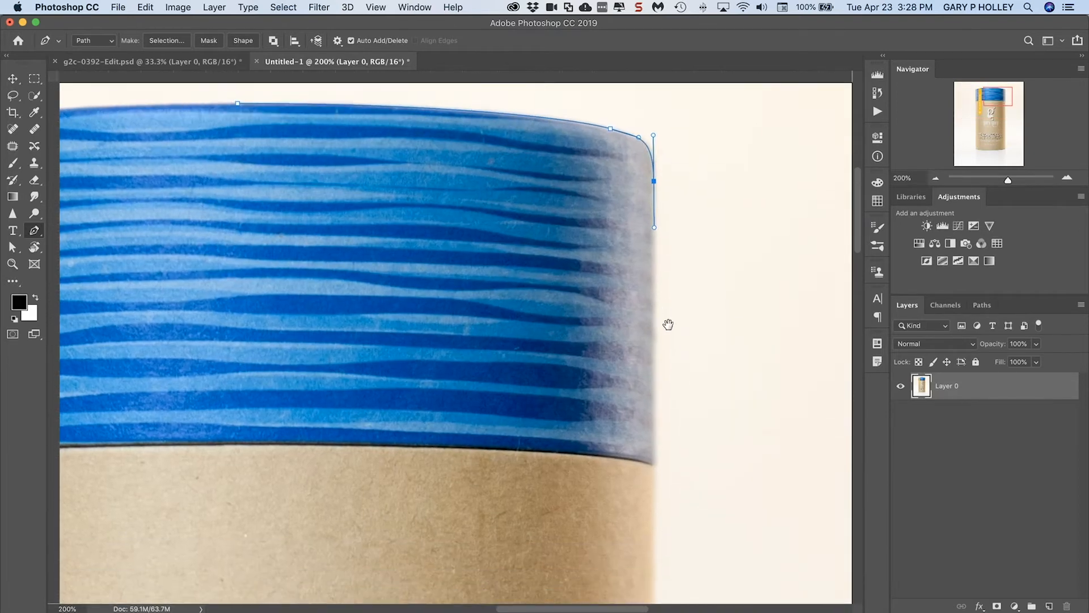
Continue the path straight down the canister's right edge and curve it around the lower right corner
{"action": "key", "text": "super+minus"}
{"action": "key", "text": "super+minus"}
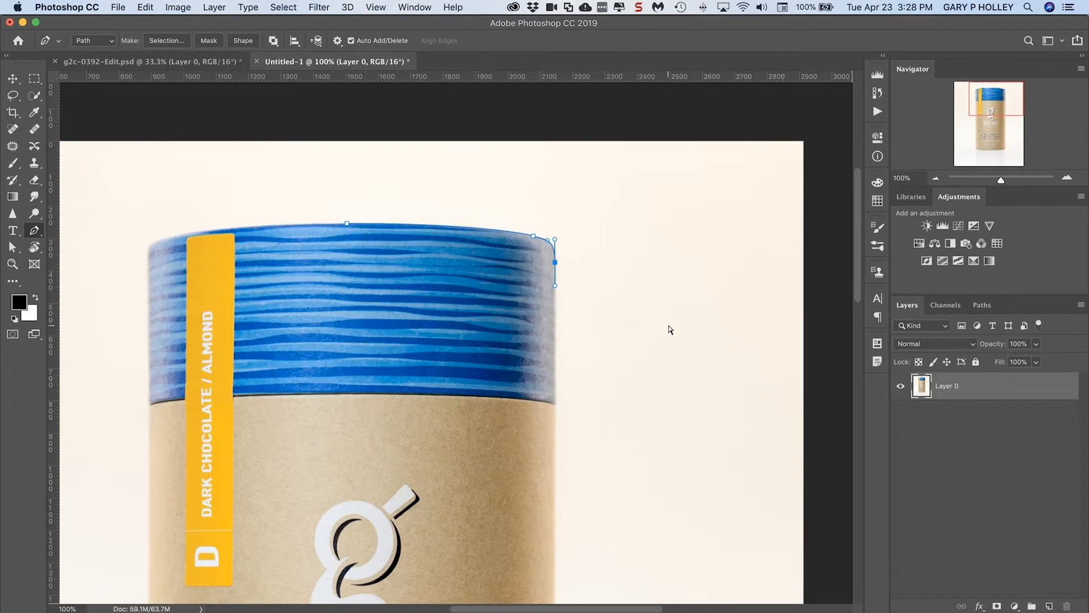
{"action": "left_click_drag", "start_coordinate": [536, 407], "coordinate": [577, 189]}
{"action": "left_click_drag", "start_coordinate": [633, 424], "coordinate": [645, 359]}
{"action": "key", "text": "super+r"}
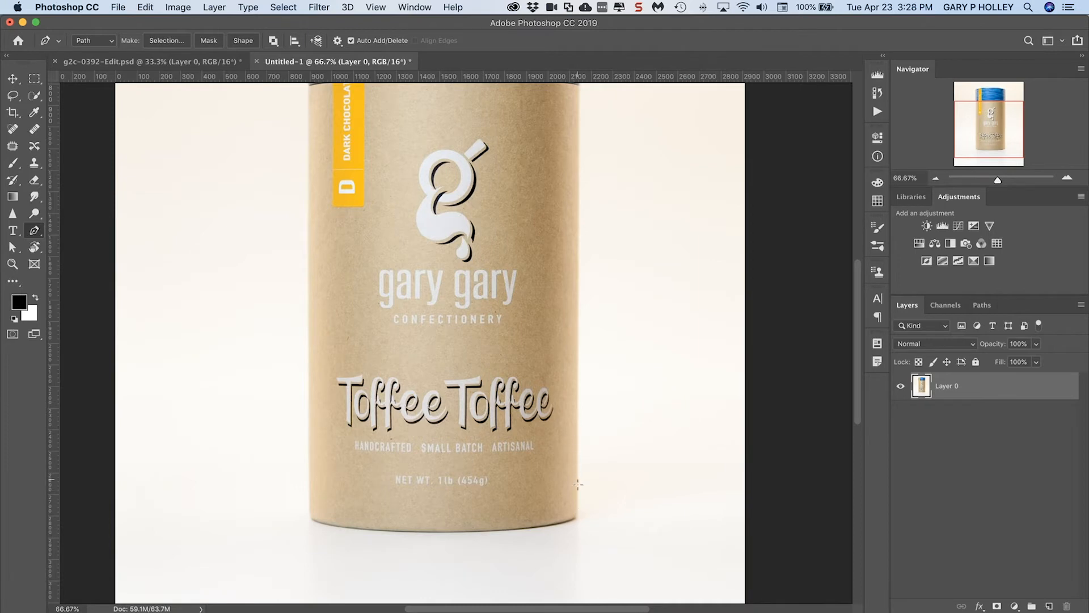
{"action": "left_click", "coordinate": [581, 504], "text": "super"}
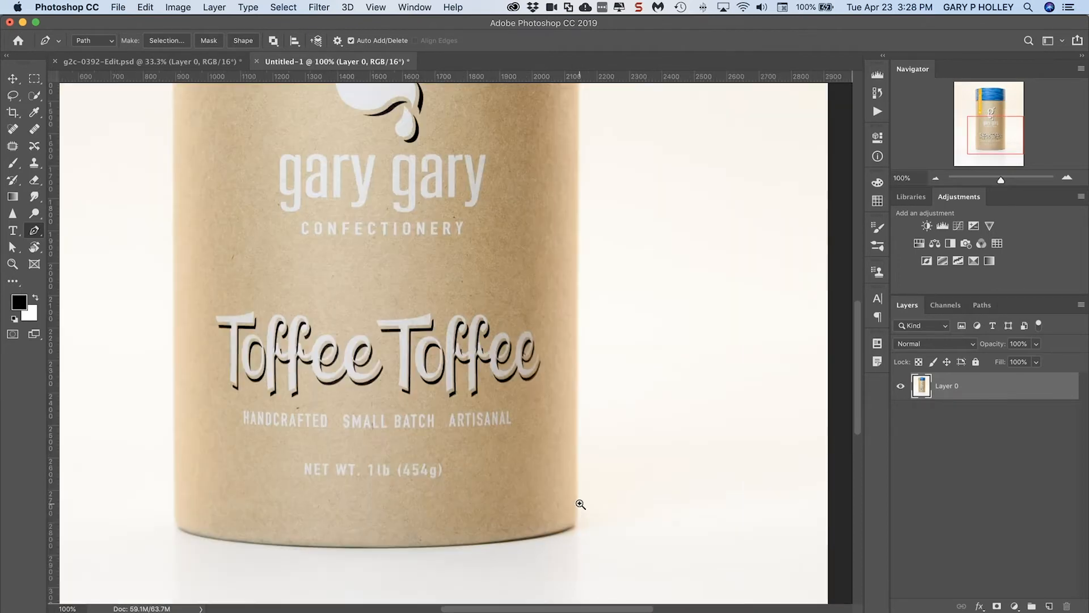
{"action": "left_click", "coordinate": [580, 504], "text": "super"}
{"action": "left_click", "coordinate": [576, 506]}
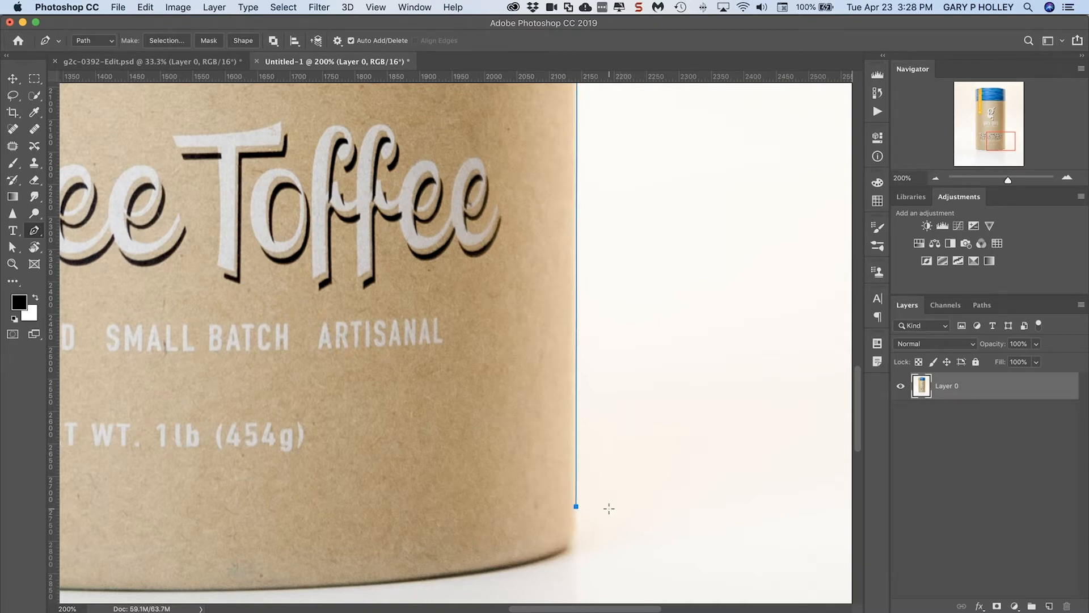
{"action": "left_click_drag", "start_coordinate": [546, 557], "coordinate": [747, 445]}
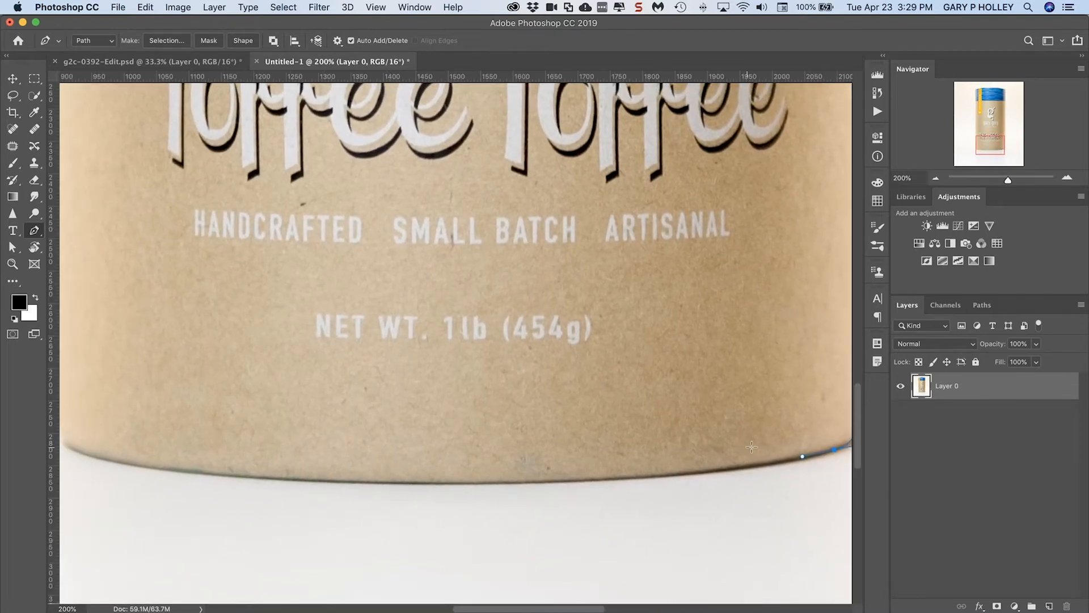
Switch to full screen with the panels hidden and add a smooth horizontal anchor at the canister's bottom centre
{"action": "key", "text": "f"}
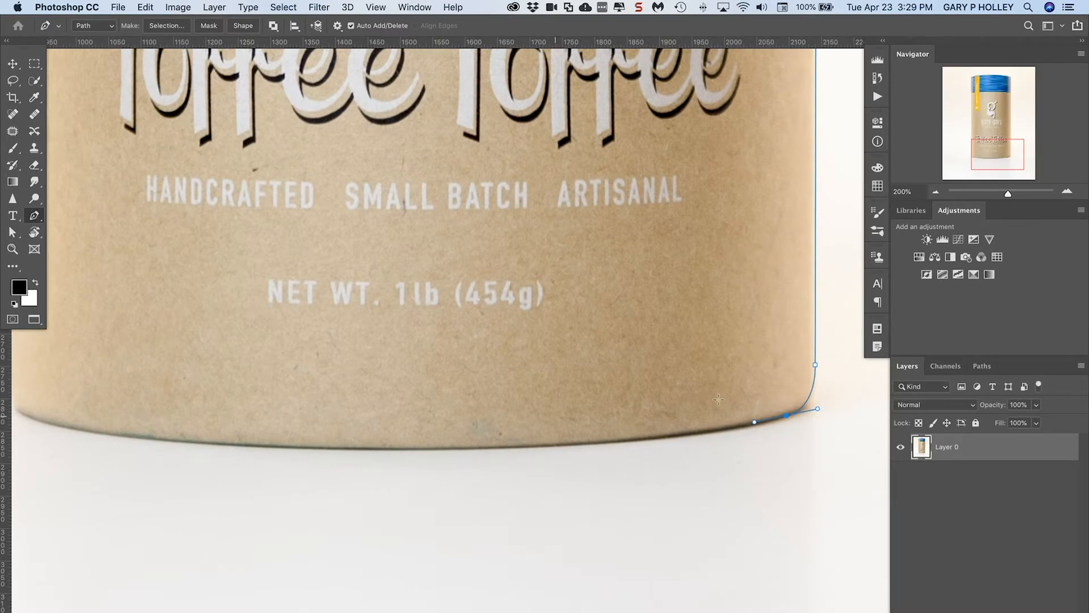
{"action": "key", "text": "Tab"}
{"action": "left_click_drag", "start_coordinate": [522, 373], "coordinate": [584, 440]}
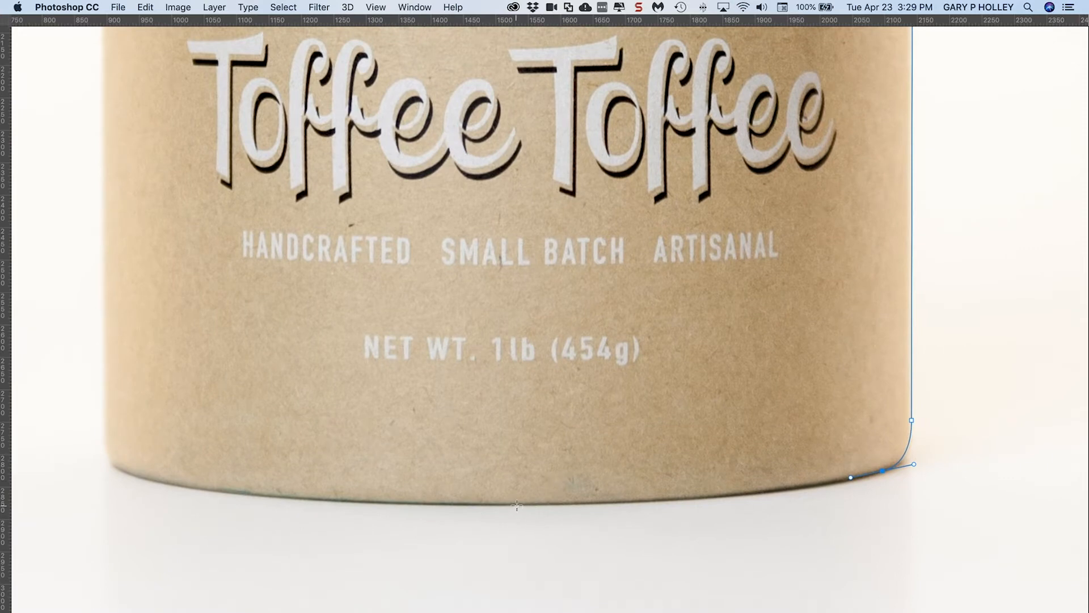
{"action": "left_click_drag", "start_coordinate": [529, 504], "coordinate": [293, 505]}
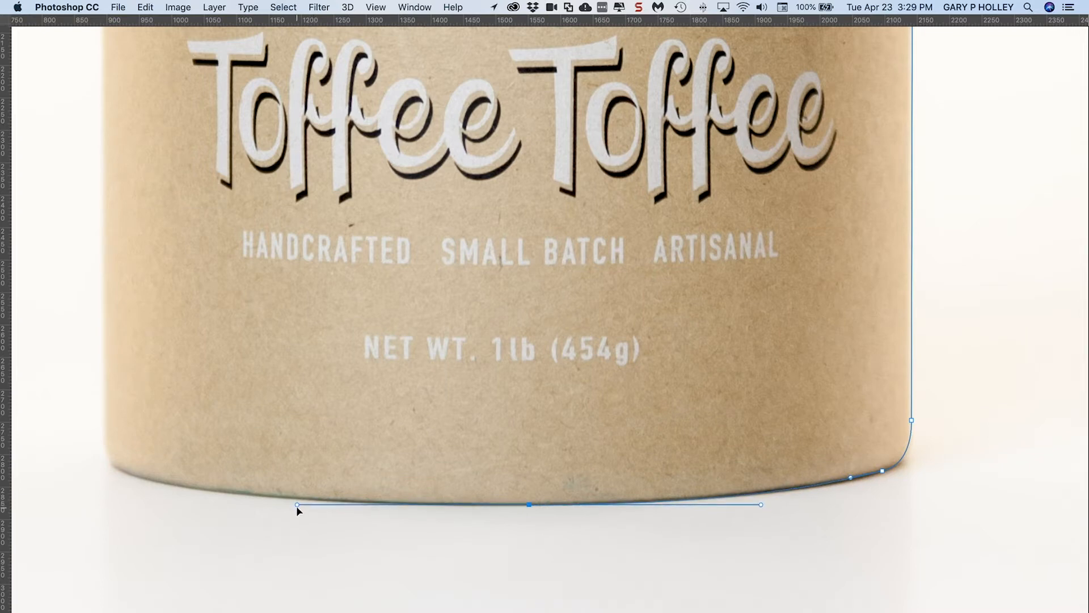
Curve the path around the canister's lower left corner with two anchors and refine the corner's direction handle
{"action": "left_click", "coordinate": [143, 475], "text": "super"}
{"action": "left_click_drag", "start_coordinate": [181, 450], "coordinate": [211, 451]}
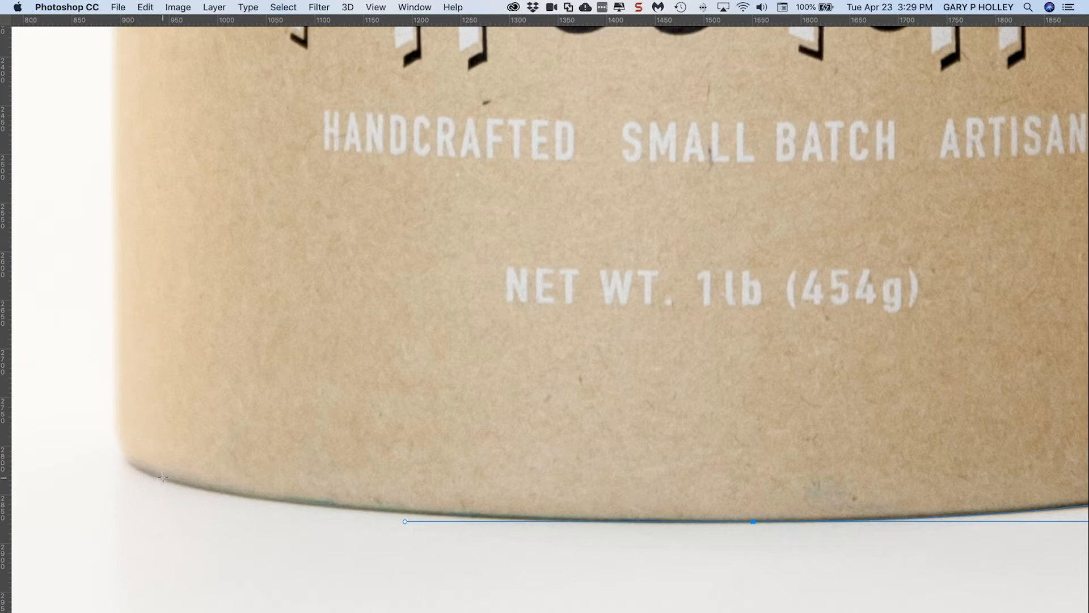
{"action": "left_click_drag", "start_coordinate": [163, 477], "coordinate": [112, 460]}
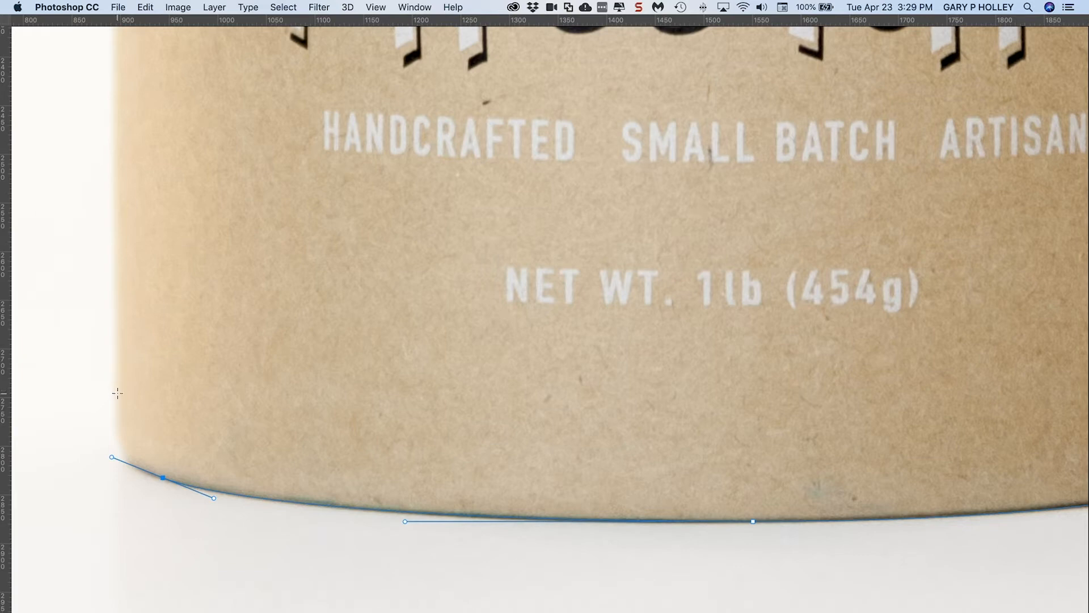
{"action": "left_click_drag", "start_coordinate": [118, 393], "coordinate": [116, 359]}
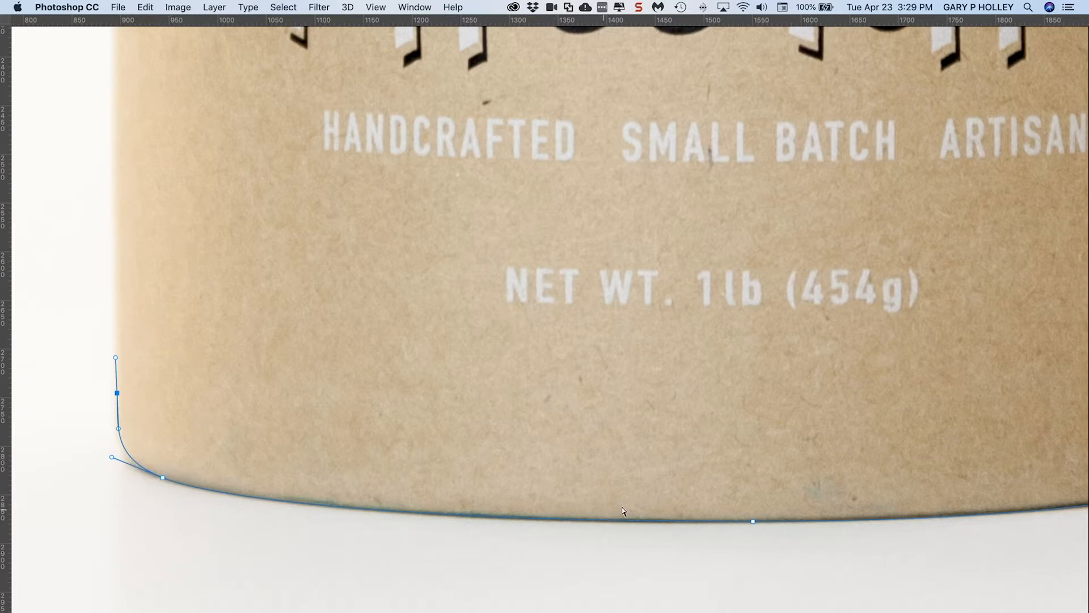
{"action": "mouse_move", "coordinate": [111, 458]}
{"action": "left_mouse_down"}
{"action": "mouse_move", "coordinate": [127, 469]}
{"action": "mouse_move", "coordinate": [107, 455]}
{"action": "mouse_move", "coordinate": [113, 462]}
{"action": "left_mouse_up"}
Extend the path up the canister's left edge and curve it around the lid's left shoulder with a smooth anchor
{"action": "left_click_drag", "start_coordinate": [194, 232], "coordinate": [228, 329]}
{"action": "key", "text": "super+r"}
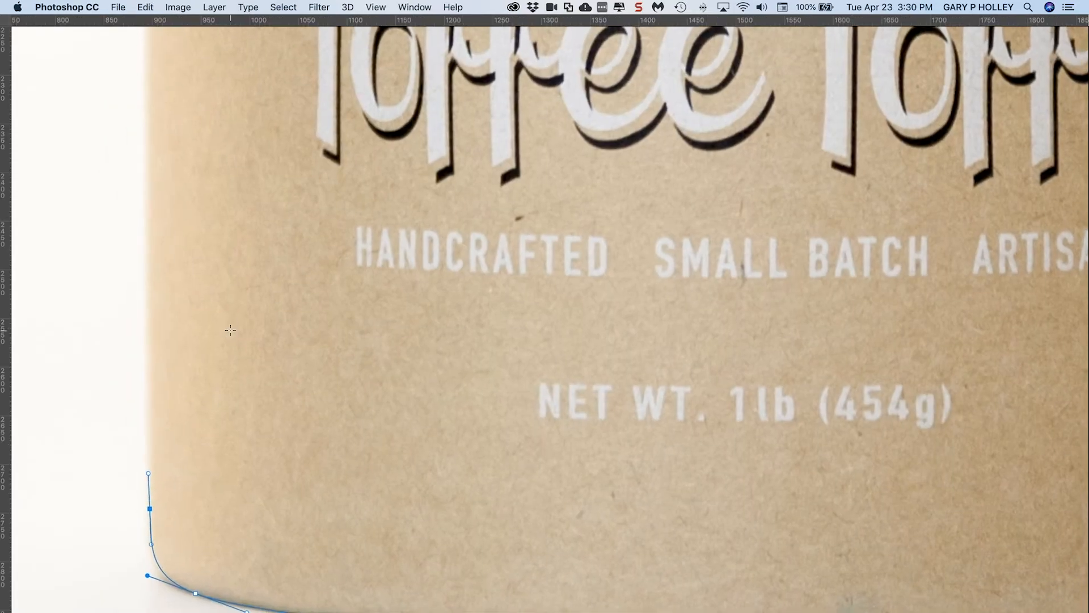
{"action": "key", "text": "super+minus"}
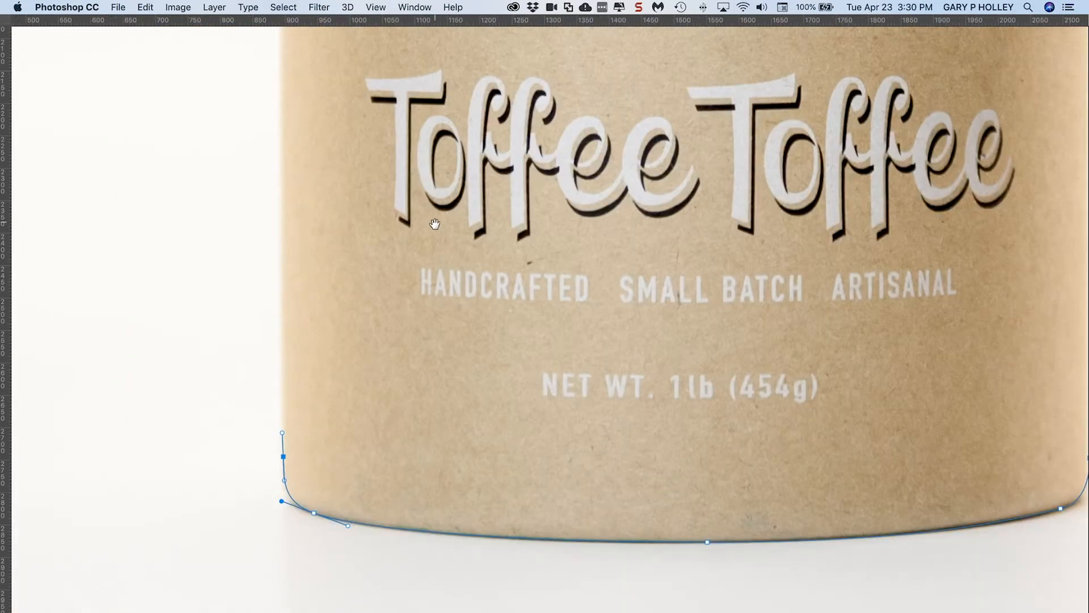
{"action": "scroll", "coordinate": [435, 222], "scroll_direction": "up", "scroll_amount": 10}
{"action": "scroll", "coordinate": [293, 246], "scroll_direction": "up", "scroll_amount": 15}
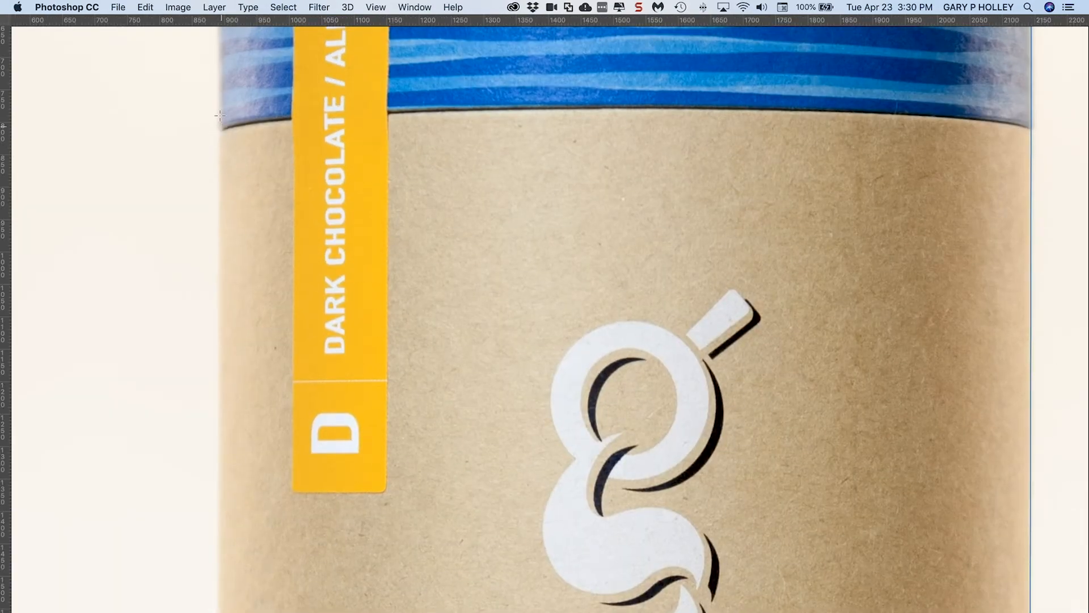
{"action": "scroll", "coordinate": [220, 115], "scroll_direction": "up", "scroll_amount": 10}
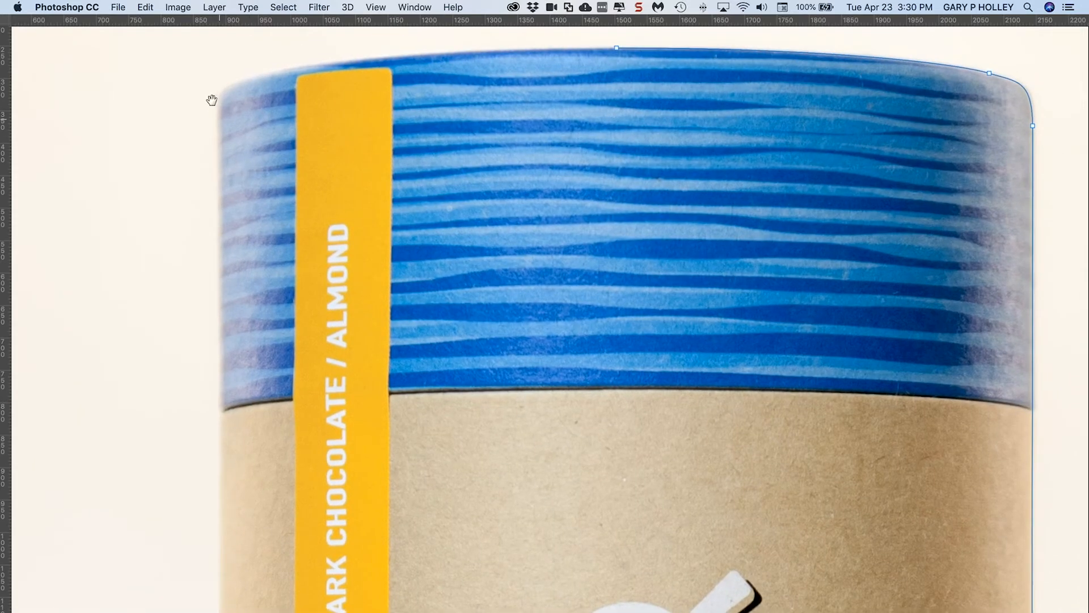
{"action": "left_click", "coordinate": [218, 110]}
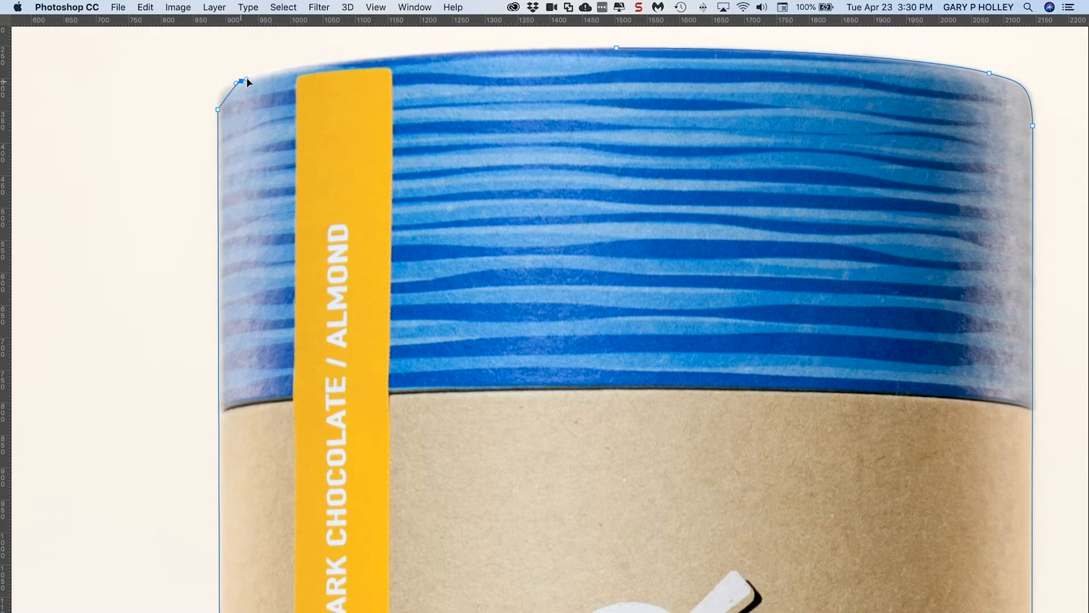
{"action": "left_click_drag", "start_coordinate": [263, 77], "coordinate": [265, 74]}
Try to close the path on its starting anchor at the lid's top centre, and undo the closing
{"action": "left_click", "coordinate": [618, 49]}
{"action": "left_click", "coordinate": [617, 51]}
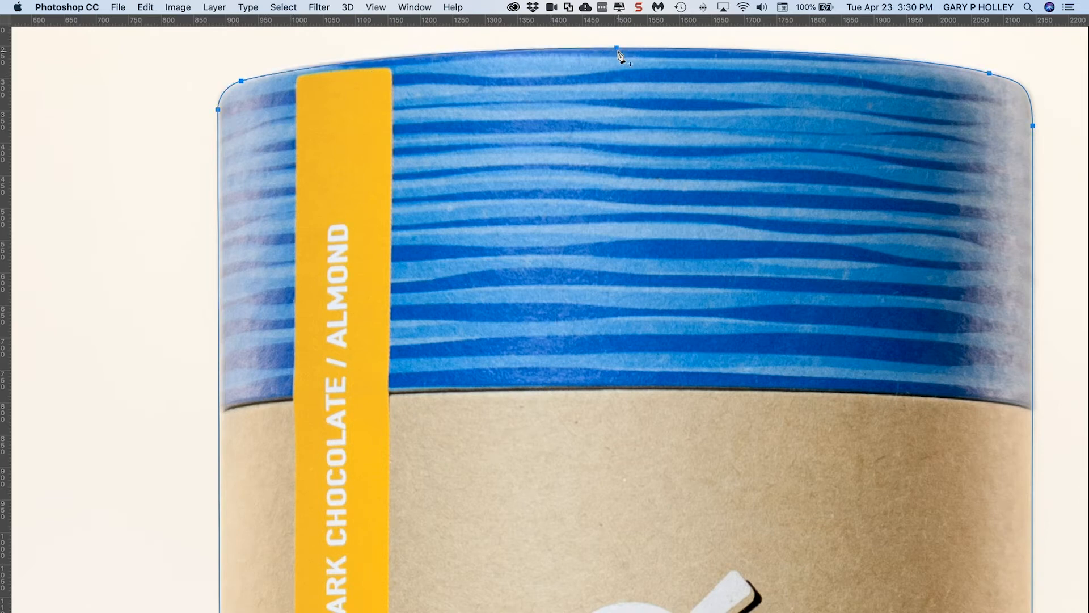
{"action": "key", "text": "super+z"}
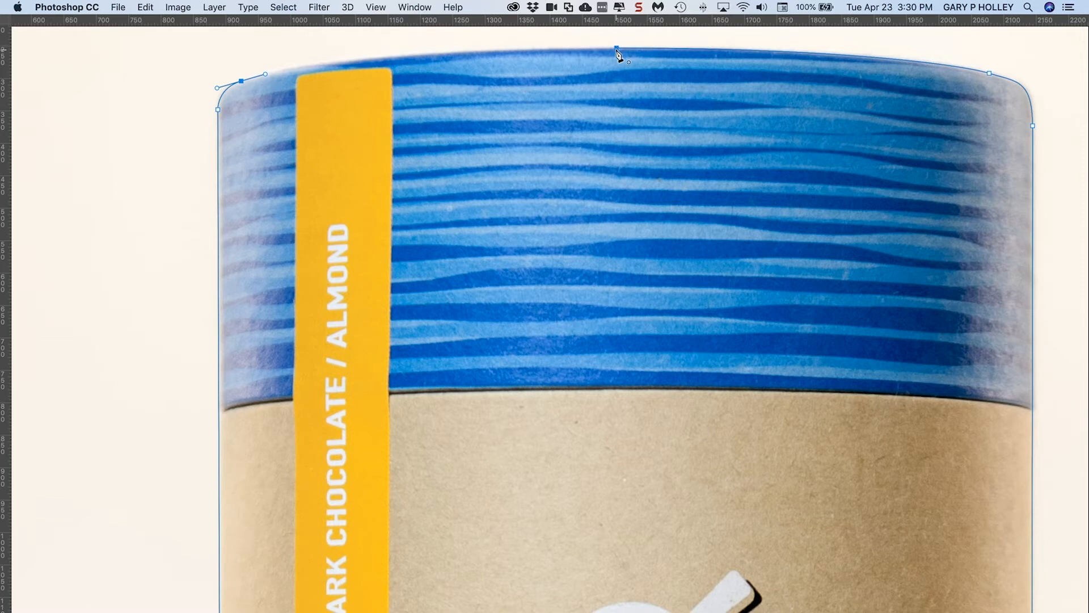
Close the canister path on its starting anchor at the lid's top centre, restore the hidden panels and hide the rulers
{"action": "left_click", "coordinate": [618, 50]}
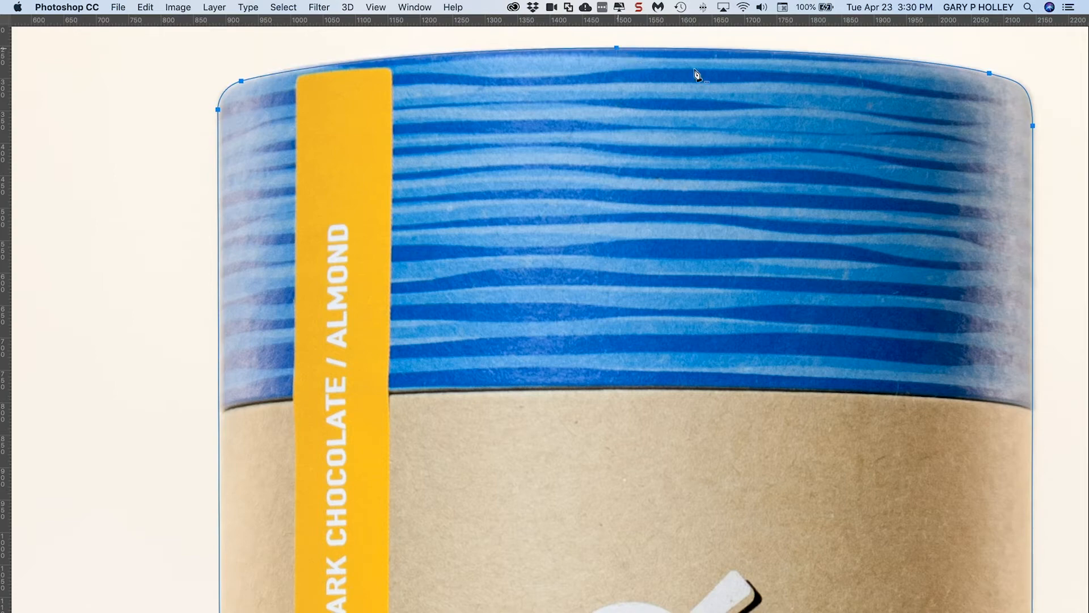
{"action": "key", "text": "super+minus"}
{"action": "key", "text": "super+minus"}
{"action": "key", "text": "super+minus"}
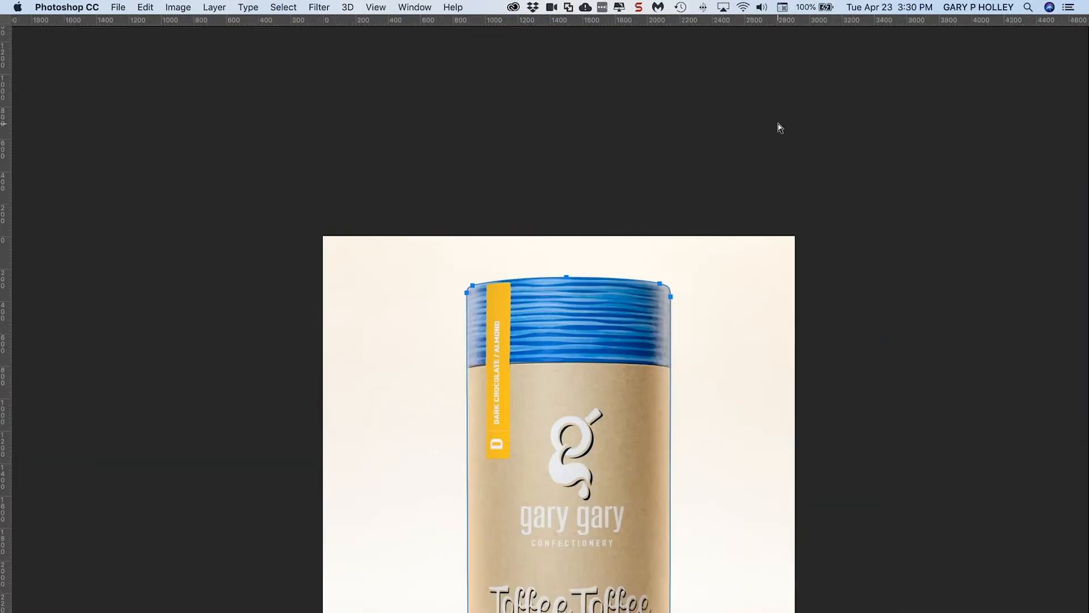
{"action": "left_click_drag", "start_coordinate": [737, 298], "coordinate": [673, 204]}
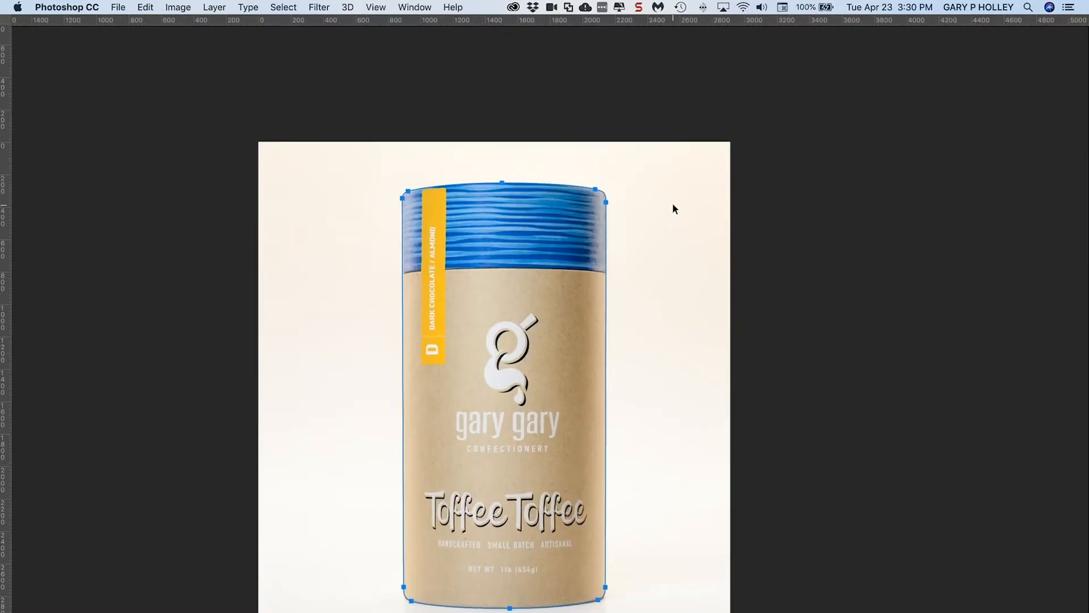
{"action": "key", "text": "super+plus"}
{"action": "key", "text": "super+minus"}
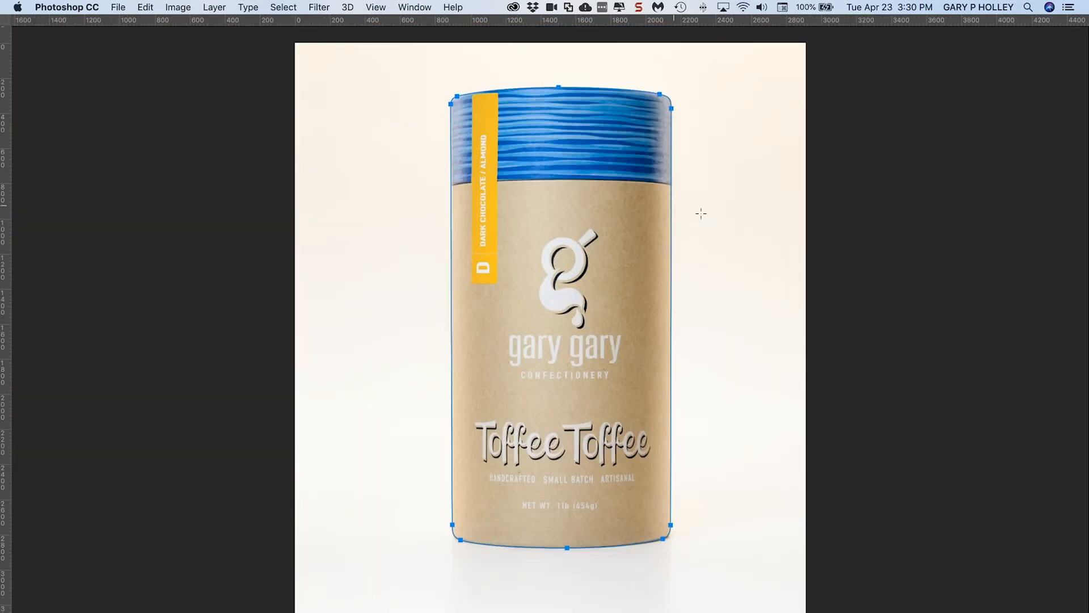
{"action": "key", "text": "Tab"}
{"action": "key", "text": "super+r"}
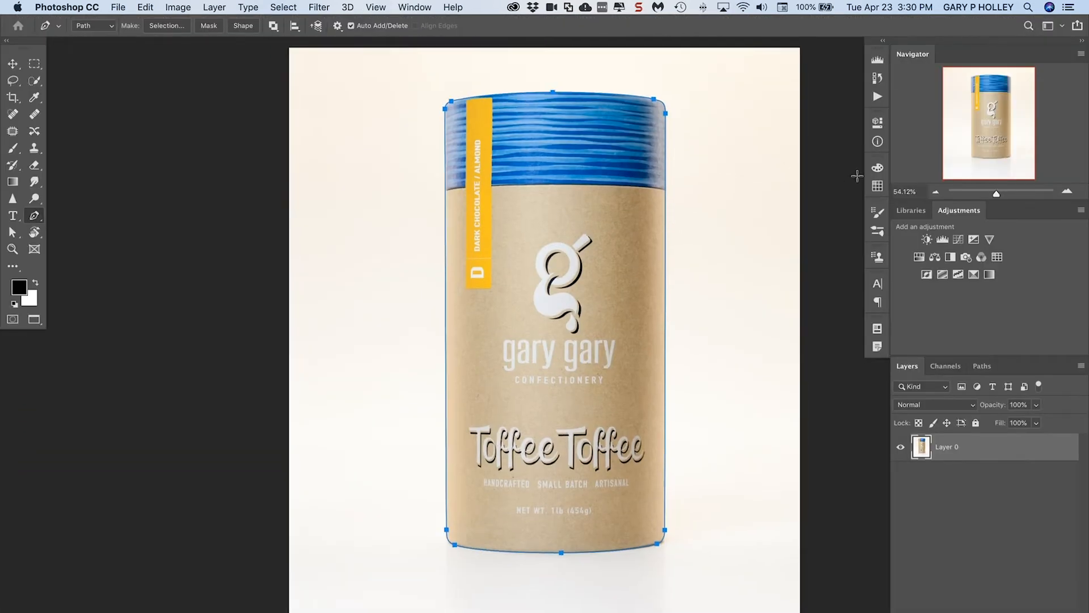
Save the canister's work path under the name "cylinder"
{"action": "left_click", "coordinate": [983, 367]}
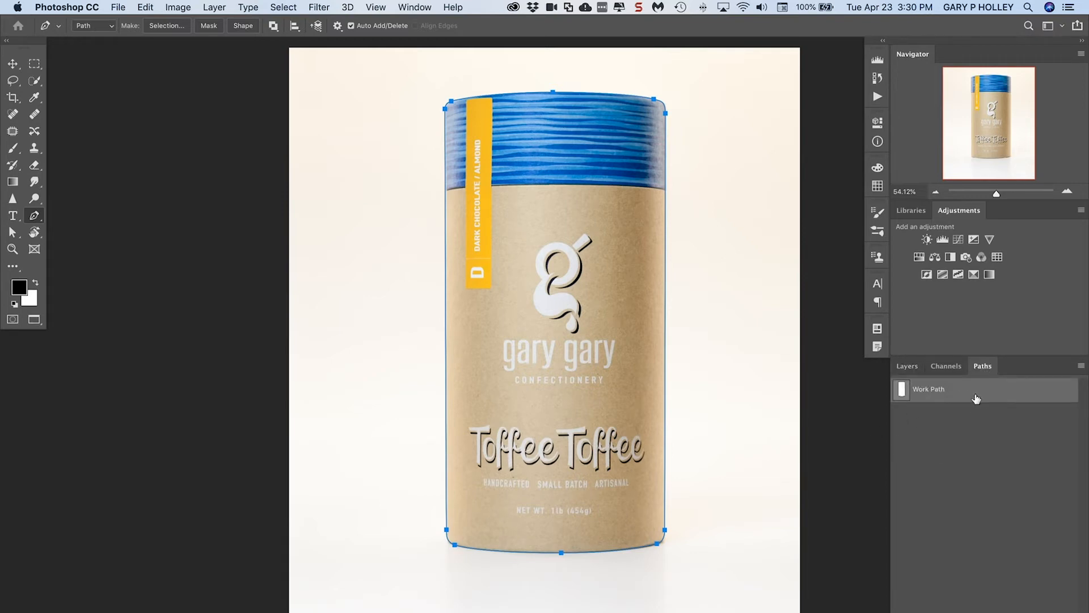
{"action": "double_click", "coordinate": [939, 391]}
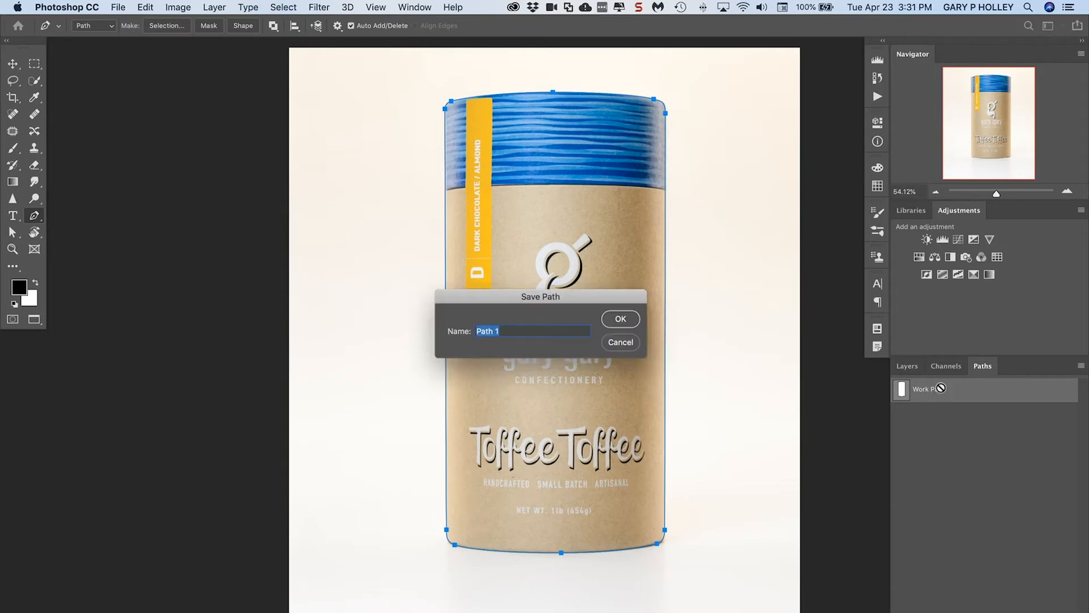
{"action": "type", "text": "cyliner"}
{"action": "key", "text": "BackSpace"}
{"action": "key", "text": "BackSpace"}
{"action": "type", "text": "de"}
{"action": "key", "text": "Return"}
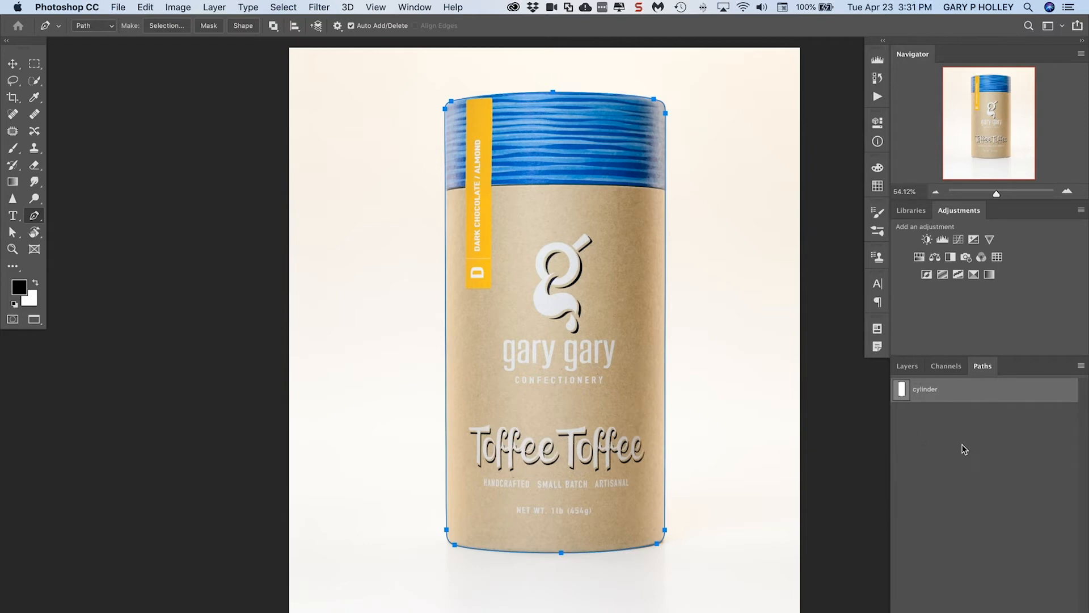
Deselect the cylinder path and draw a separate closed path of six smooth anchors across the canister's upper left side
{"action": "left_click", "coordinate": [1002, 431]}
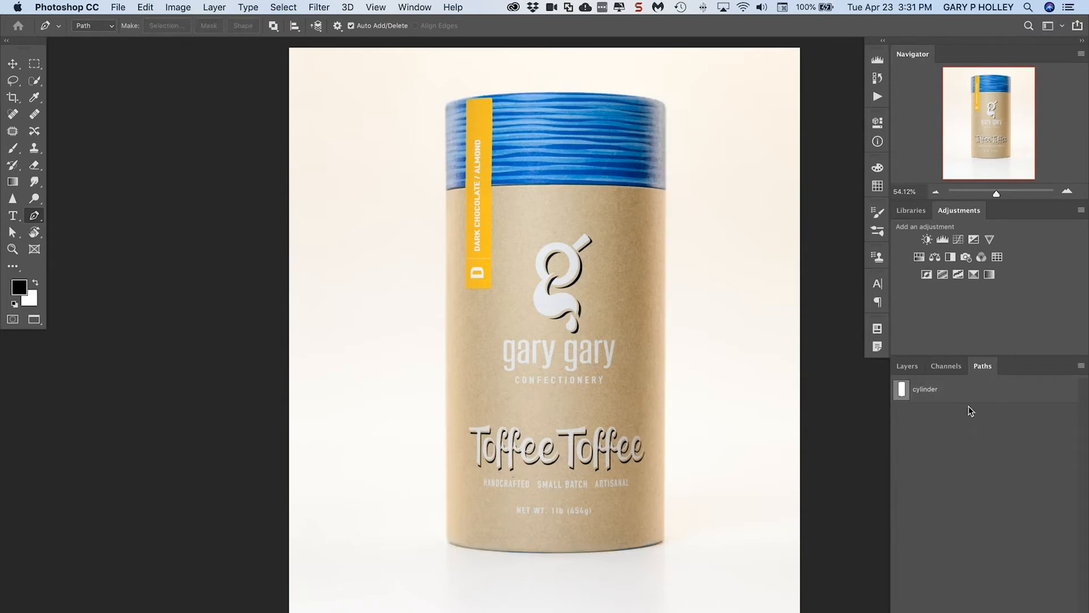
{"action": "left_click_drag", "start_coordinate": [365, 293], "coordinate": [394, 245]}
{"action": "left_click_drag", "start_coordinate": [465, 179], "coordinate": [513, 181]}
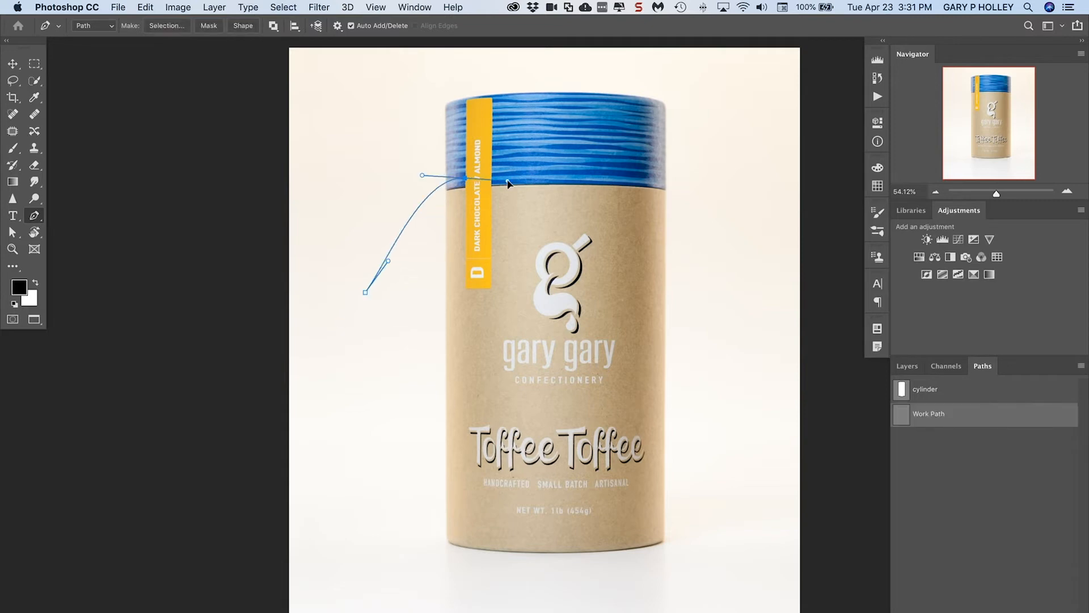
{"action": "left_click_drag", "start_coordinate": [607, 223], "coordinate": [626, 264]}
{"action": "left_click_drag", "start_coordinate": [569, 332], "coordinate": [561, 384]}
{"action": "left_click_drag", "start_coordinate": [496, 404], "coordinate": [451, 400]}
{"action": "left_click_drag", "start_coordinate": [411, 361], "coordinate": [390, 325]}
{"action": "left_click", "coordinate": [365, 293]}
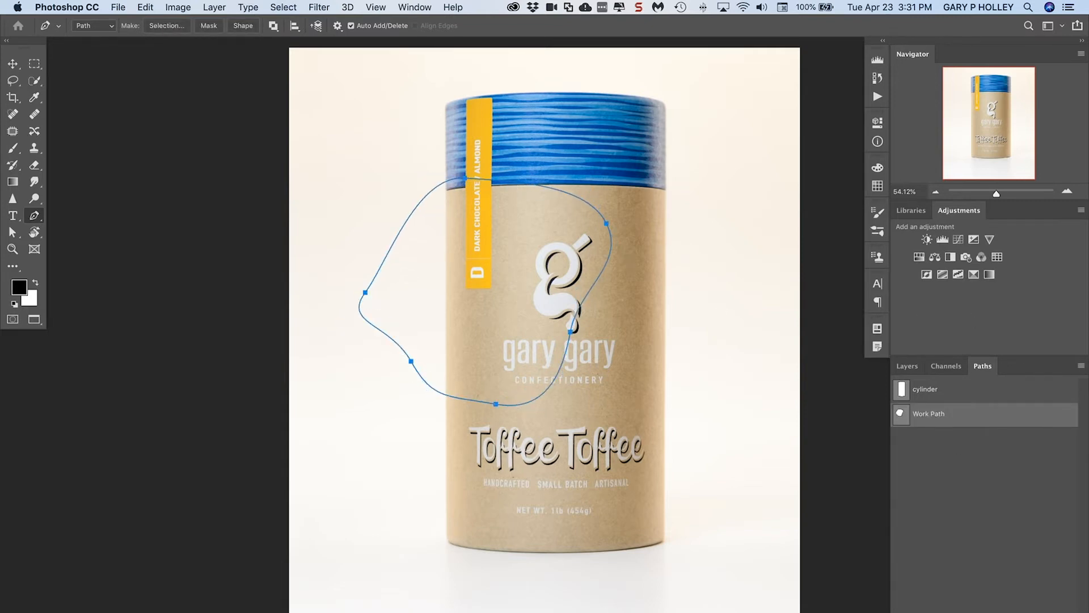
{"action": "key", "text": "Tab"}
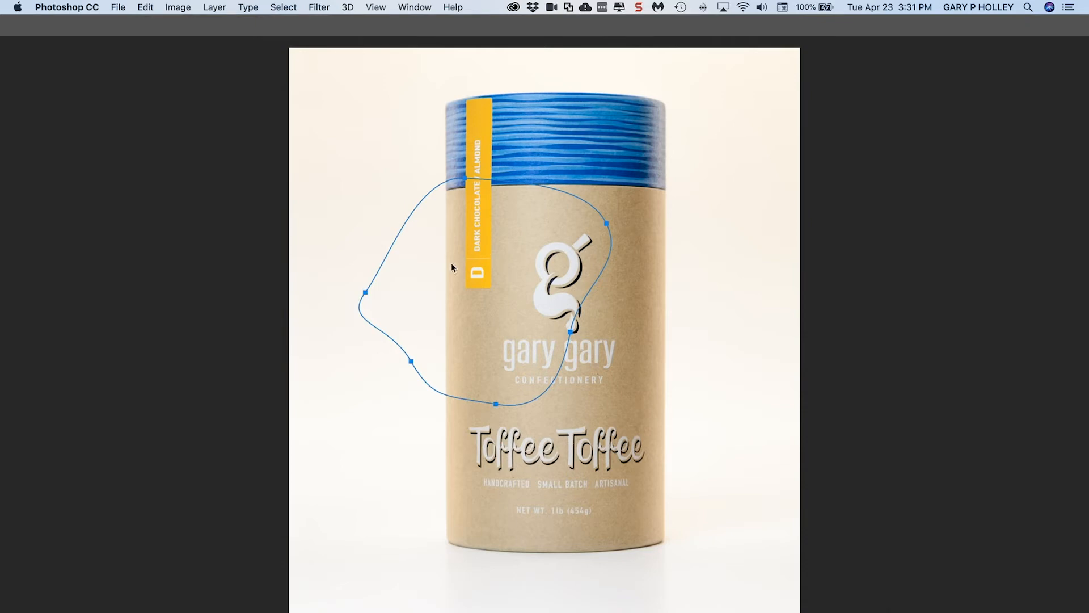
{"action": "key", "text": "Tab"}
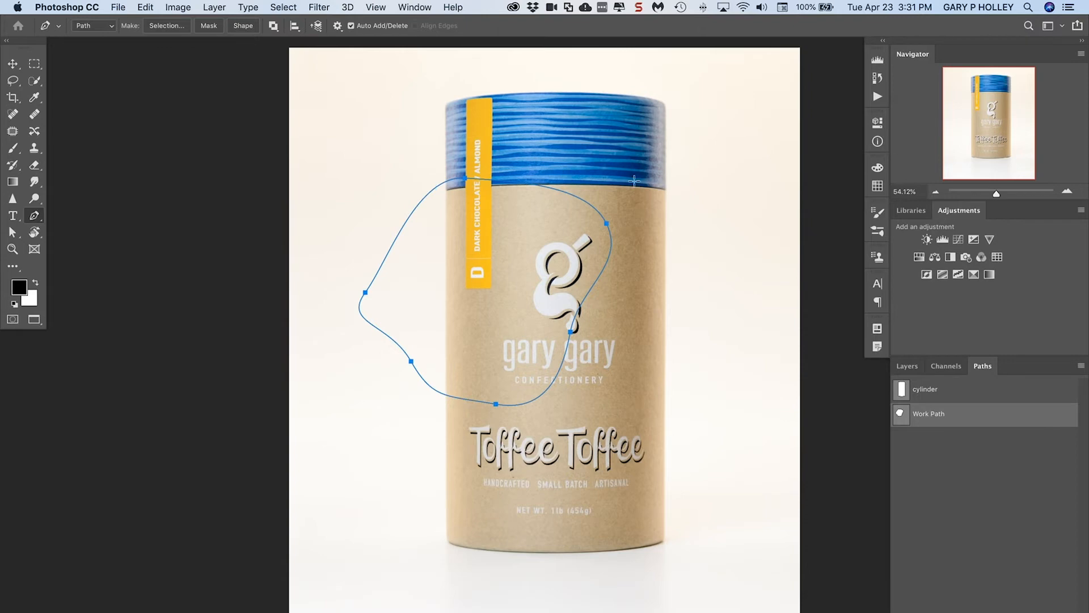
Deselect the work path and replace it with a closed five-anchor path of one smooth and four corner anchors
{"action": "left_click_drag", "start_coordinate": [628, 389], "coordinate": [650, 314]}
{"action": "key", "text": "super+z"}
{"action": "left_click", "coordinate": [972, 454]}
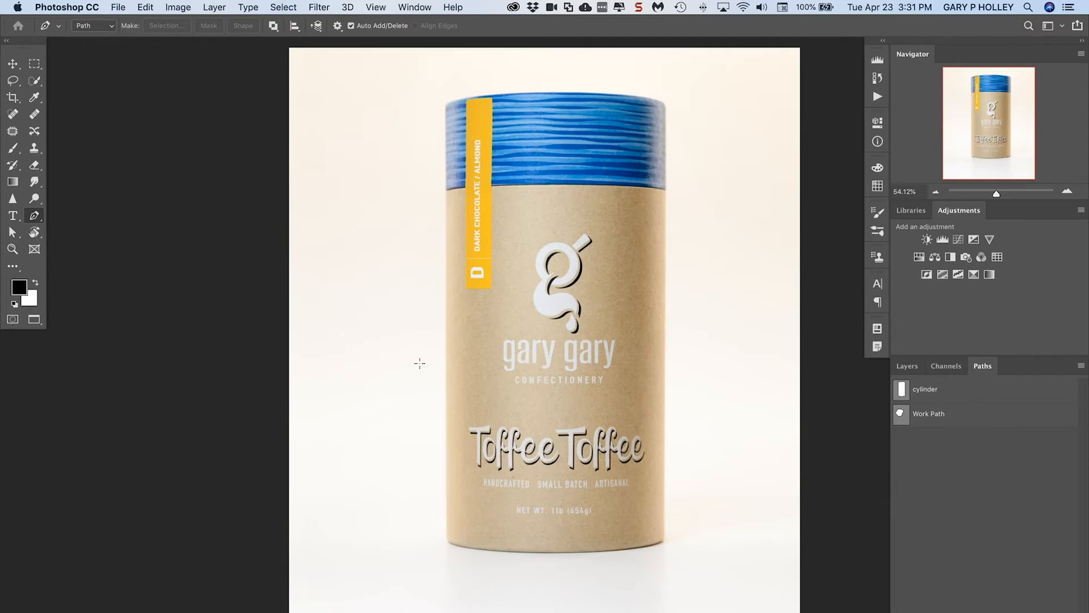
{"action": "left_click_drag", "start_coordinate": [420, 363], "coordinate": [431, 258]}
{"action": "left_click", "coordinate": [326, 175]}
{"action": "left_click", "coordinate": [409, 138]}
{"action": "left_click", "coordinate": [630, 210]}
{"action": "left_click", "coordinate": [571, 377]}
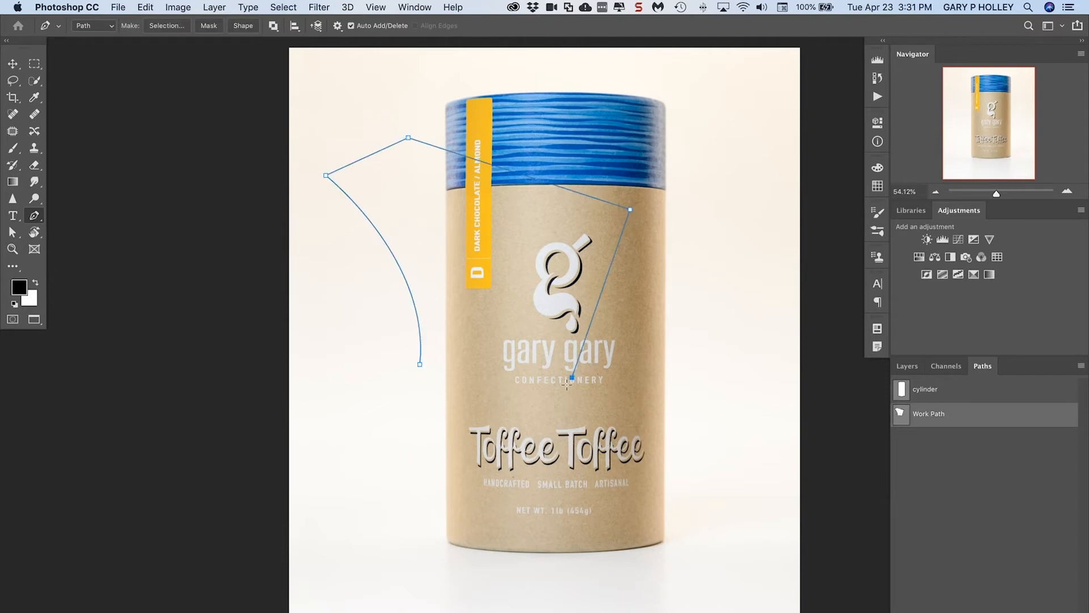
{"action": "left_click", "coordinate": [419, 364]}
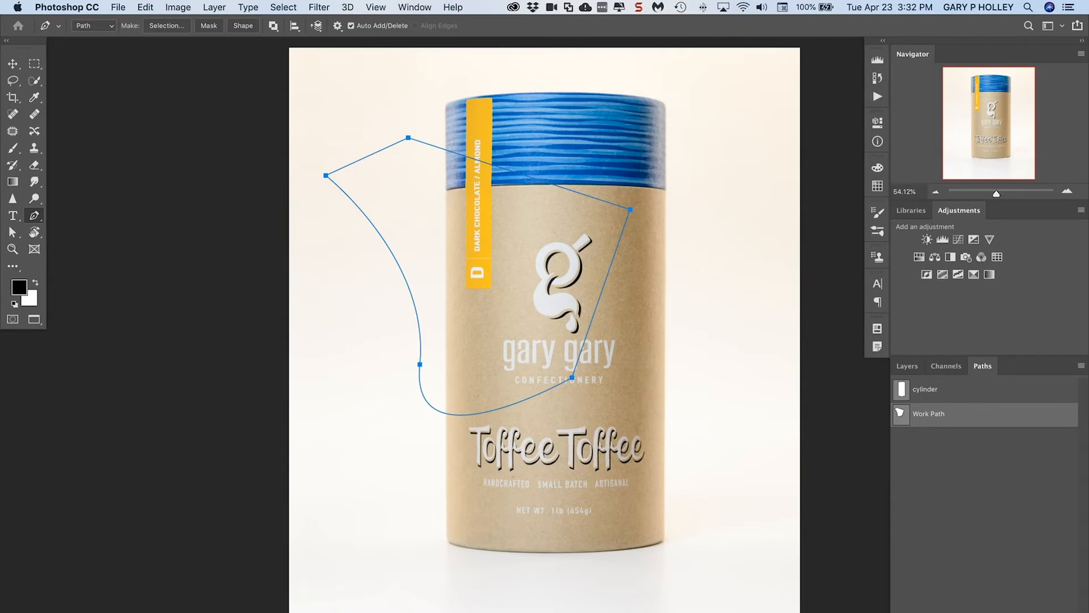
Reset the GPH City Video workspace and return to the standard screen mode
{"action": "left_click", "coordinate": [1061, 27]}
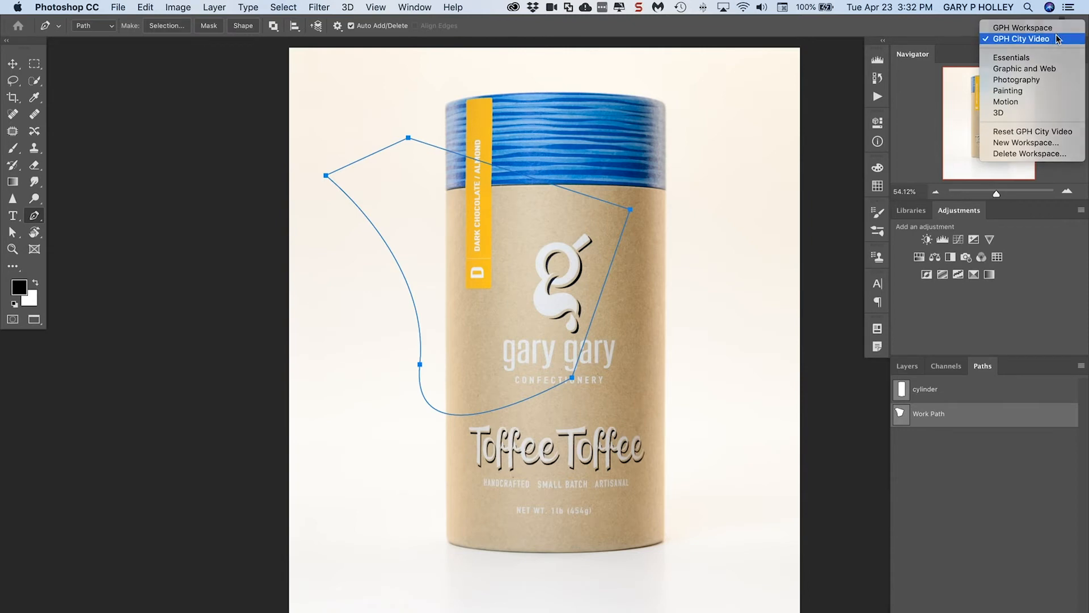
{"action": "left_click", "coordinate": [1057, 39]}
{"action": "left_click", "coordinate": [1061, 27]}
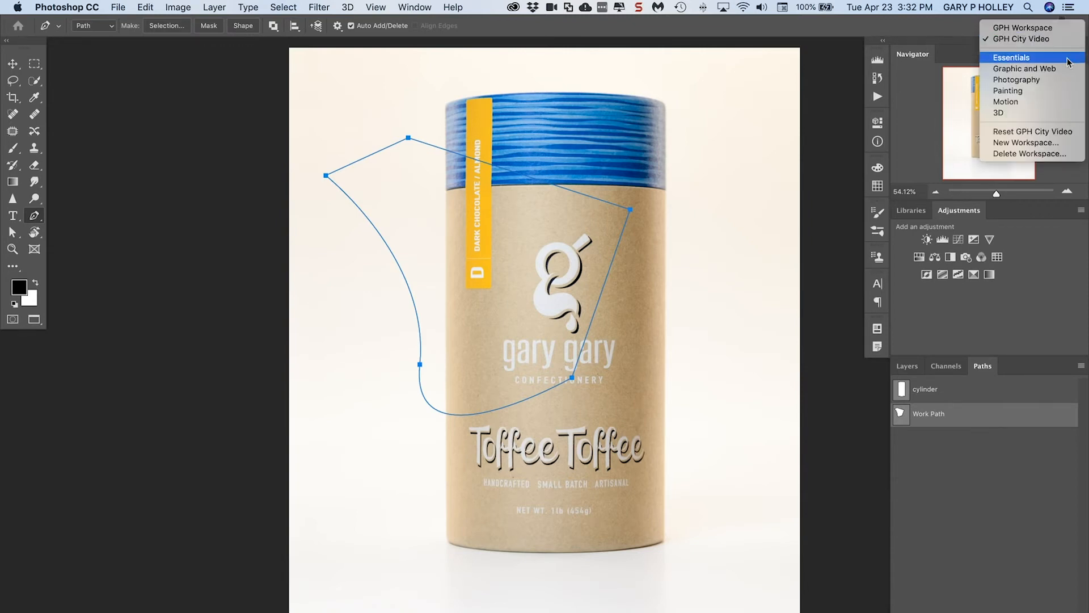
{"action": "left_click", "coordinate": [1069, 136]}
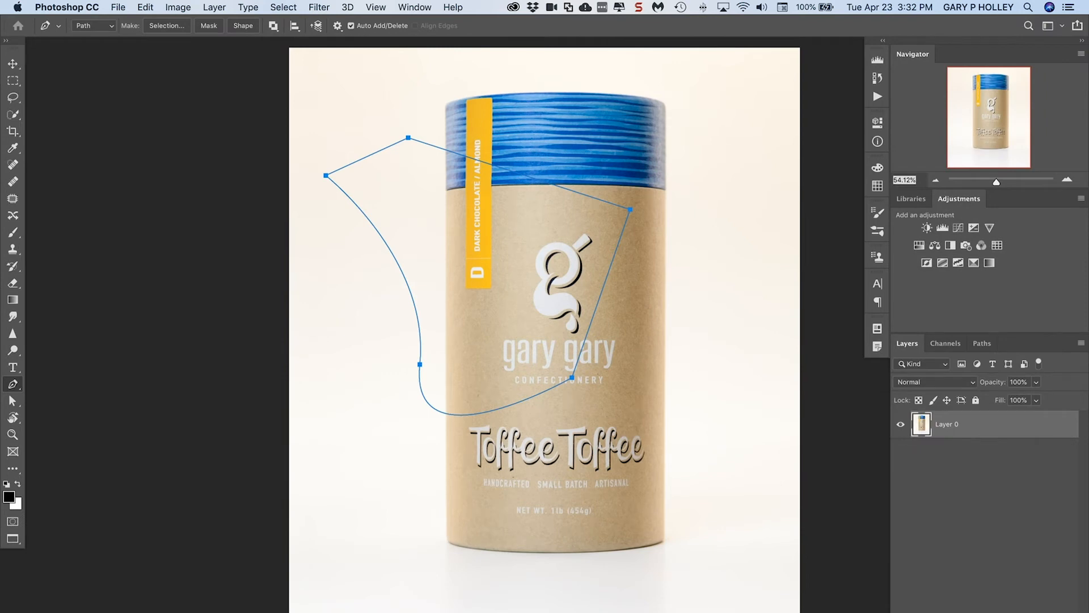
{"action": "left_click_drag", "start_coordinate": [1069, 612], "coordinate": [1070, 608]}
{"action": "key", "text": "f"}
{"action": "key", "text": "f"}
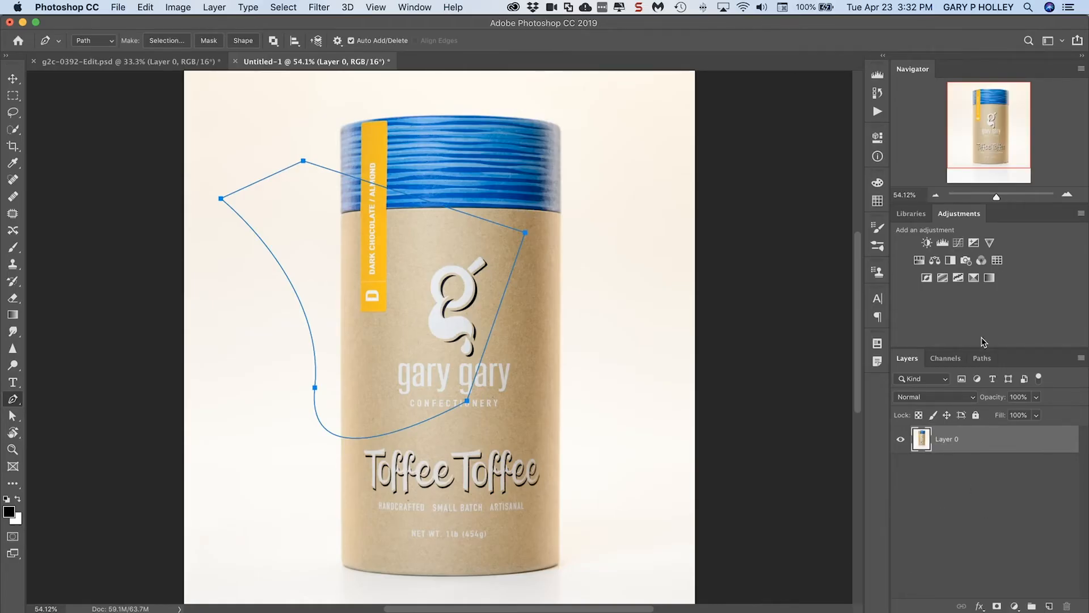
Delete the practice work path and activate the saved cylinder path
{"action": "left_click", "coordinate": [982, 359]}
{"action": "key", "text": "Delete"}
{"action": "left_click", "coordinate": [946, 388]}
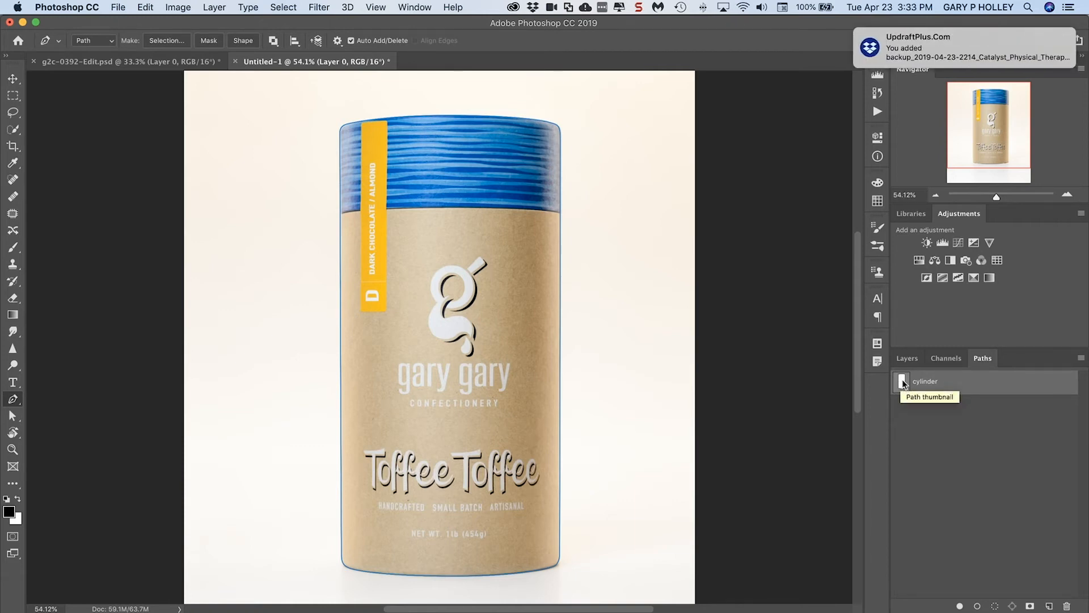
{"action": "left_click", "coordinate": [1024, 40]}
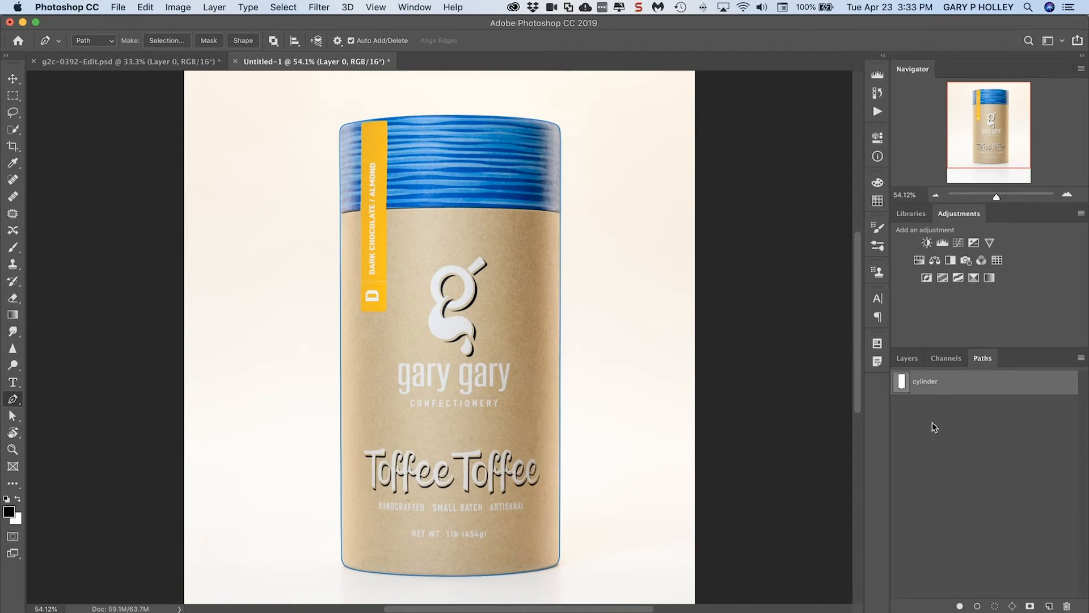
Load the cylinder path as a selection directly from its thumbnail, and deselect it
{"action": "left_click", "coordinate": [903, 385], "text": "super"}
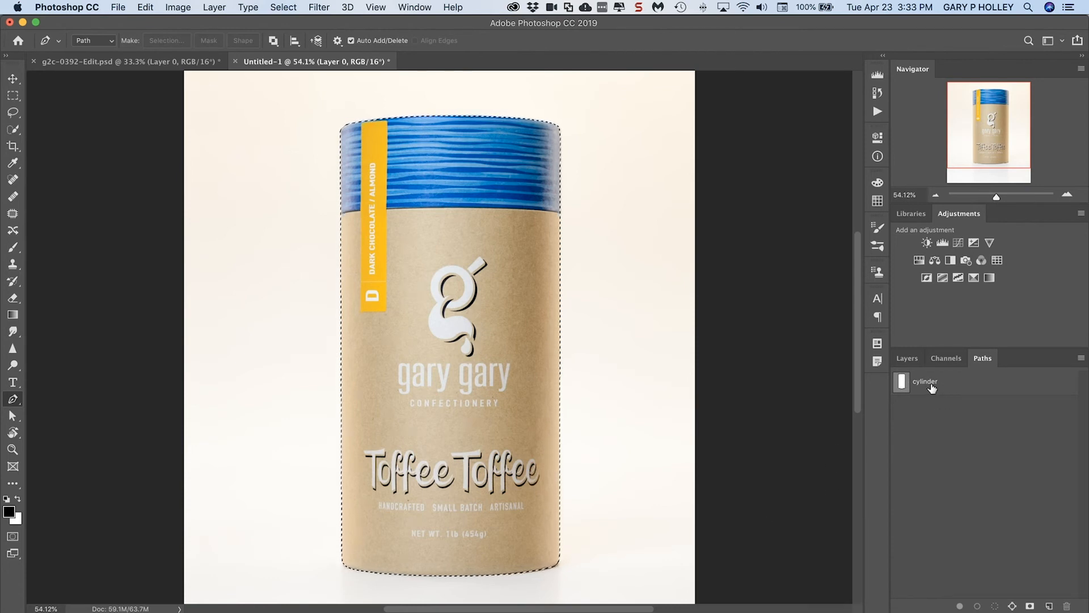
{"action": "key", "text": "super+d"}
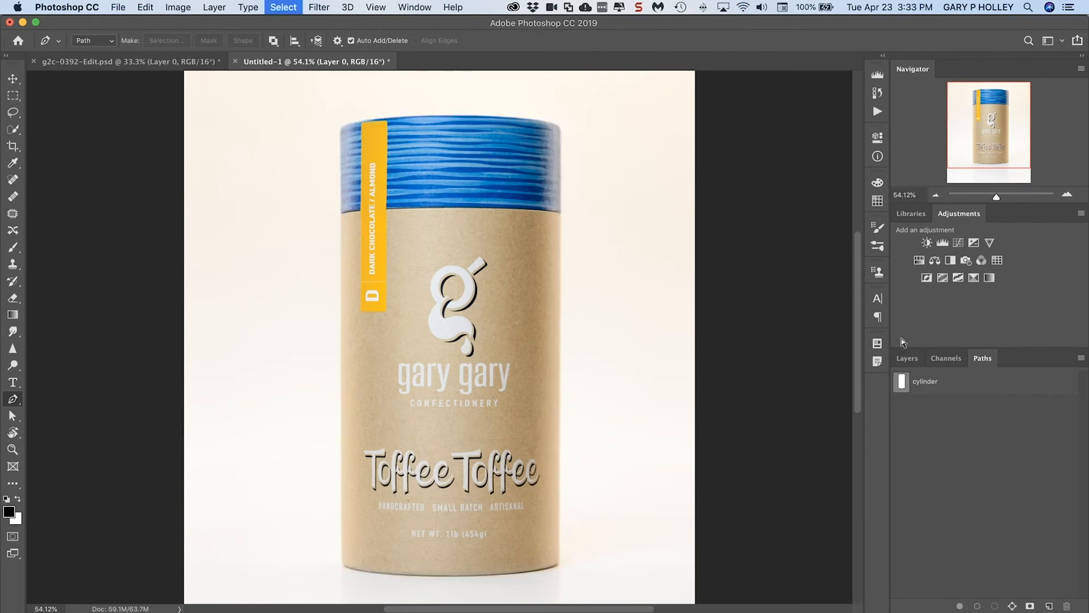
Load the cylinder path as a selection and add a Reveal Selection layer mask to Layer 0
{"action": "left_click", "coordinate": [938, 387]}
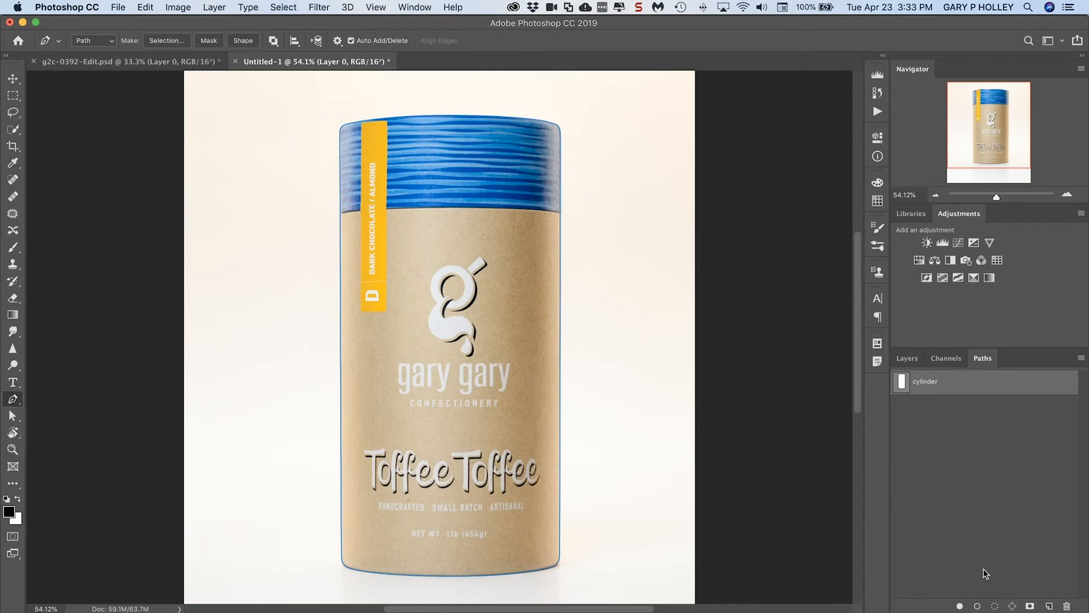
{"action": "left_click", "coordinate": [996, 606]}
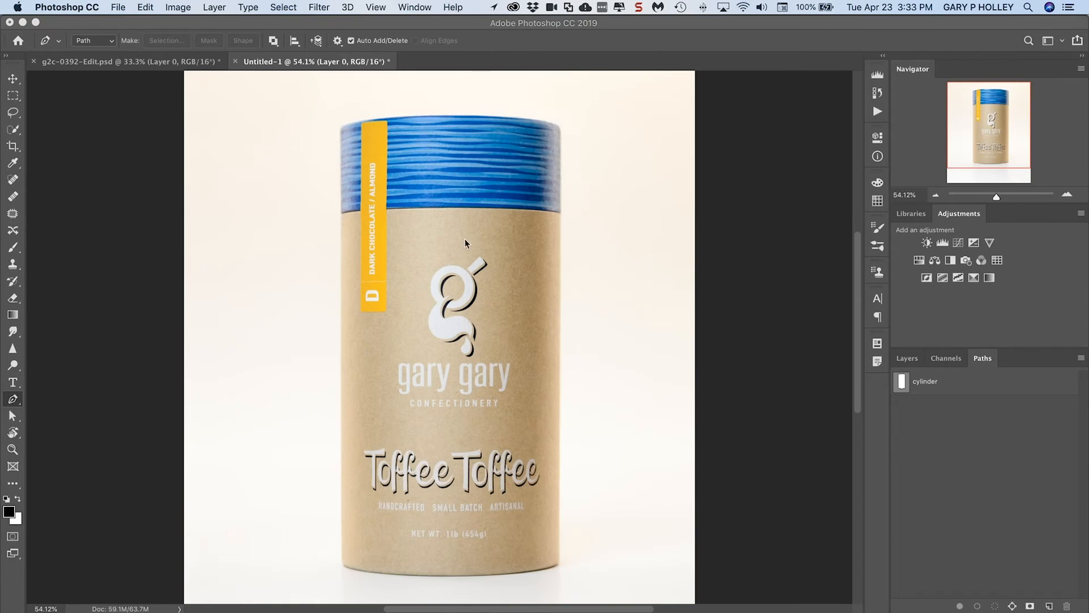
{"action": "left_click", "coordinate": [844, 334]}
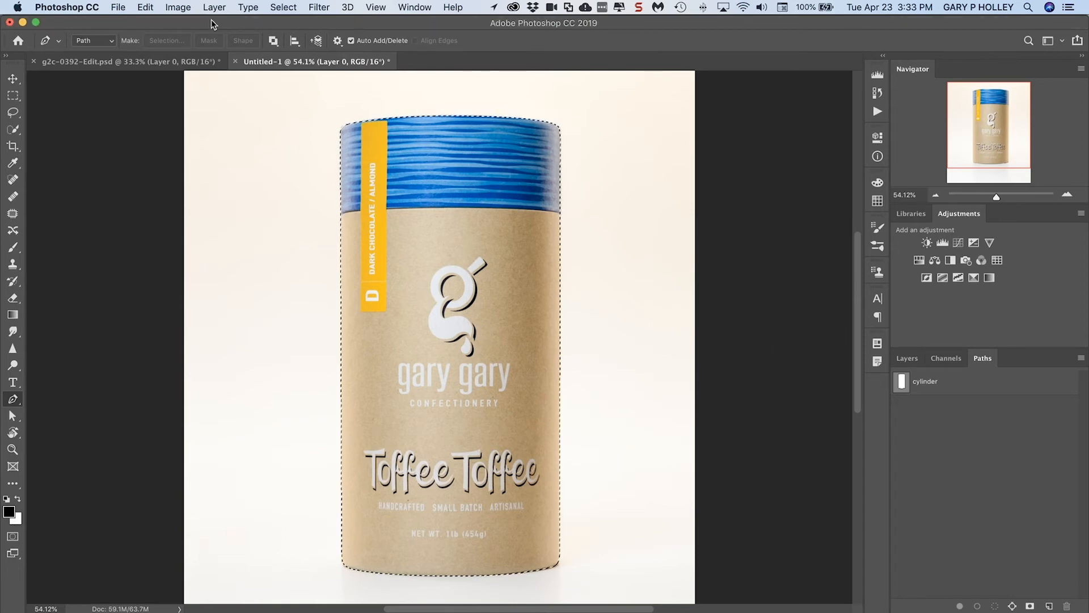
{"action": "left_click", "coordinate": [904, 359]}
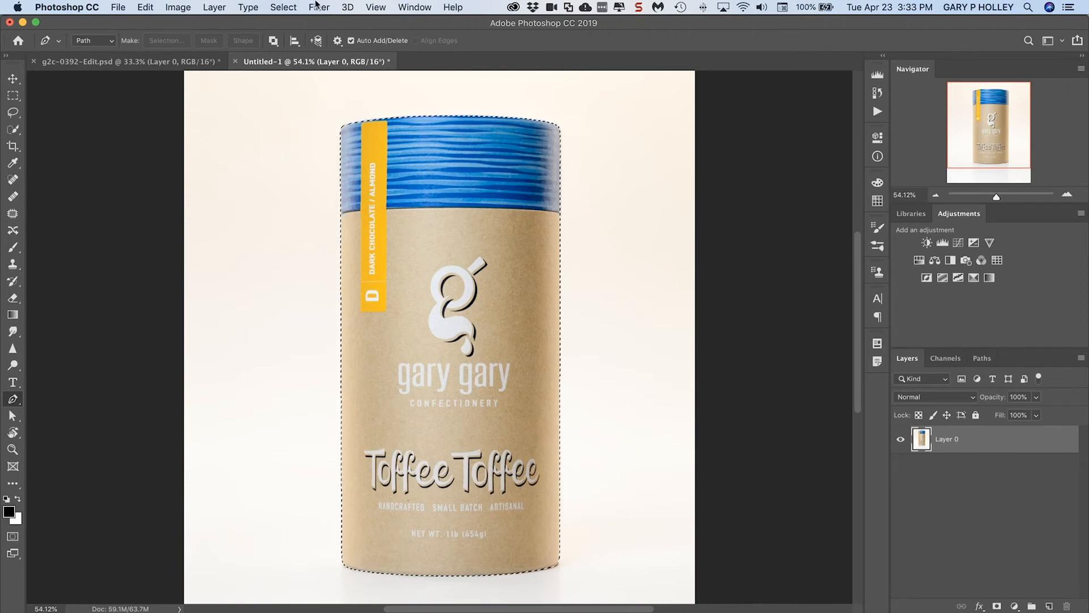
{"action": "left_click", "coordinate": [215, 6]}
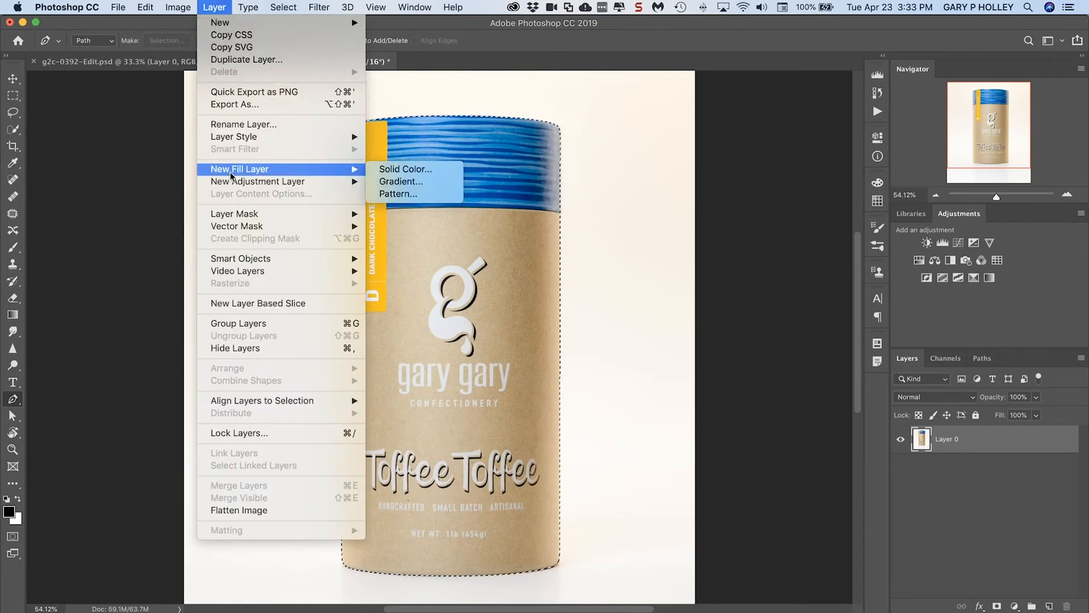
{"action": "mouse_move", "coordinate": [237, 214]}
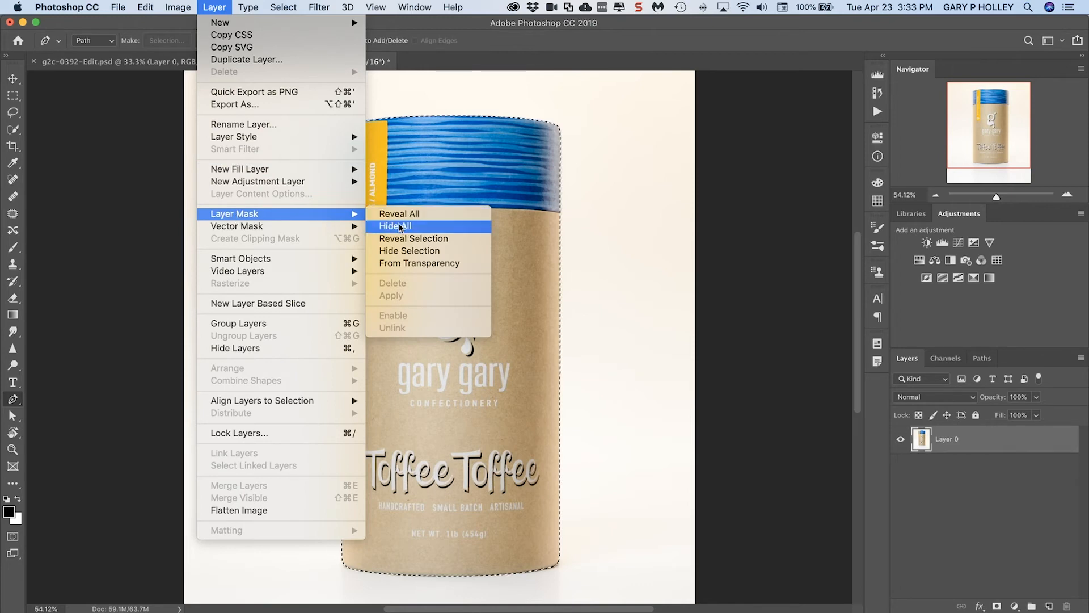
{"action": "left_click", "coordinate": [430, 240]}
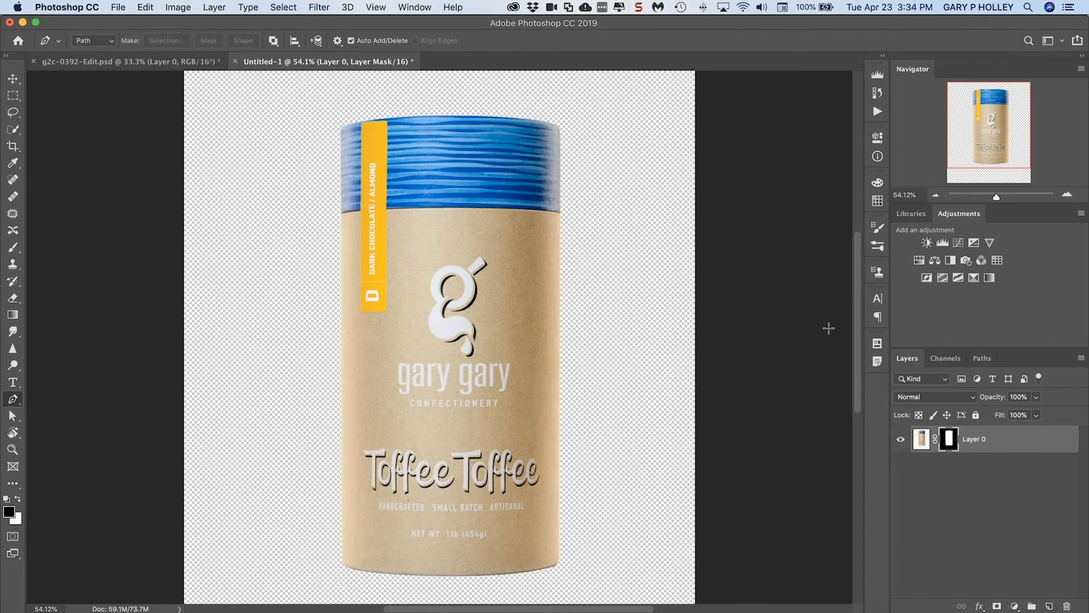
Open the recently used image sky-1441936.jpg
{"action": "left_click", "coordinate": [122, 6]}
{"action": "mouse_move", "coordinate": [146, 73]}
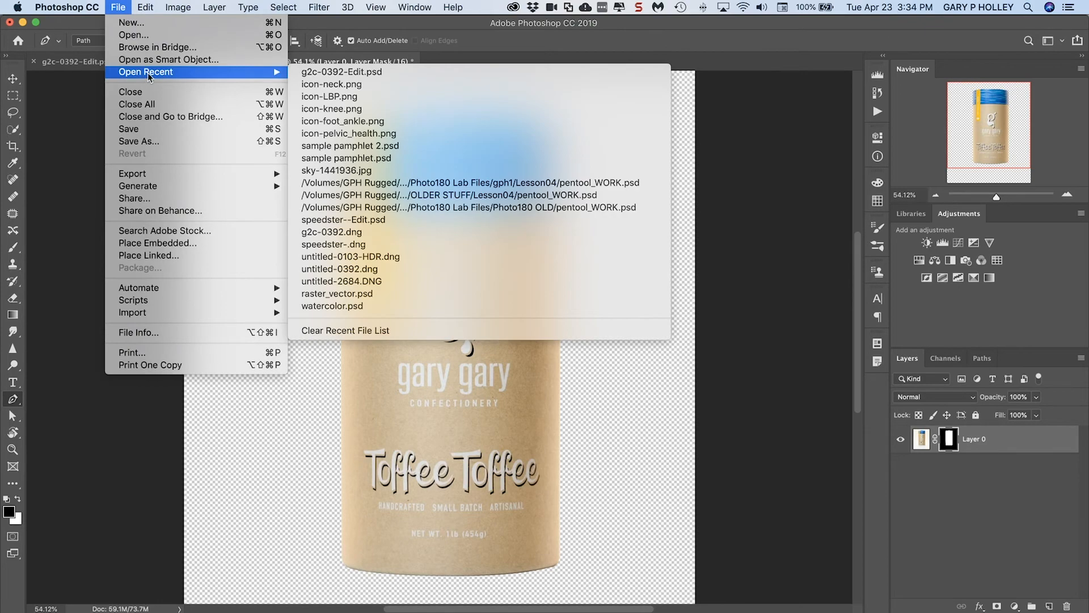
{"action": "left_click", "coordinate": [380, 173]}
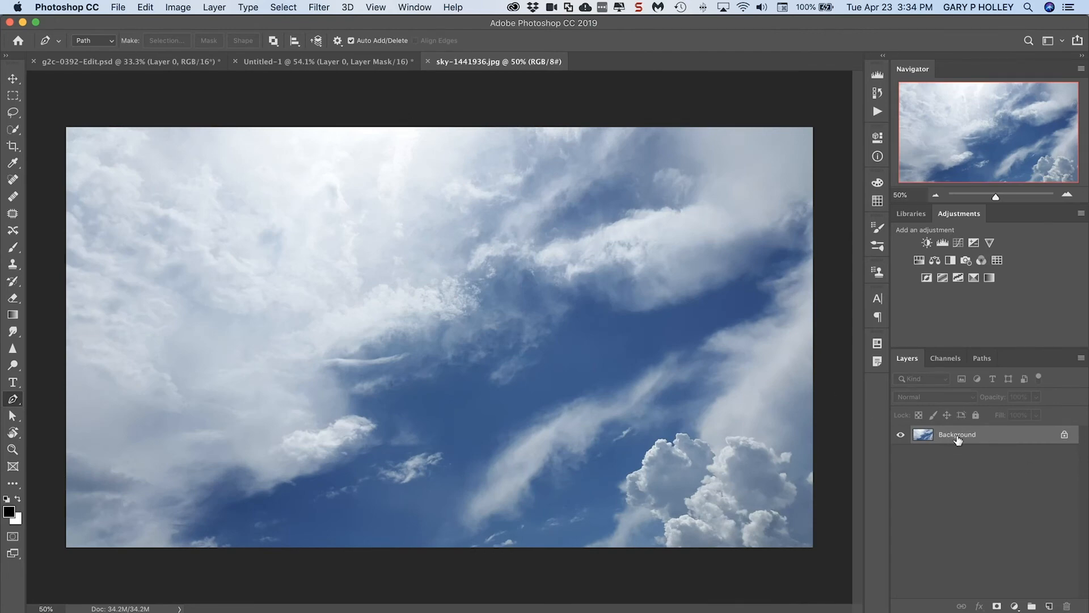
Copy the sky image into the canister document, accepting the differing depth, and place its layer beneath the masked canister layer
{"action": "left_click_drag", "start_coordinate": [992, 439], "coordinate": [634, 303]}
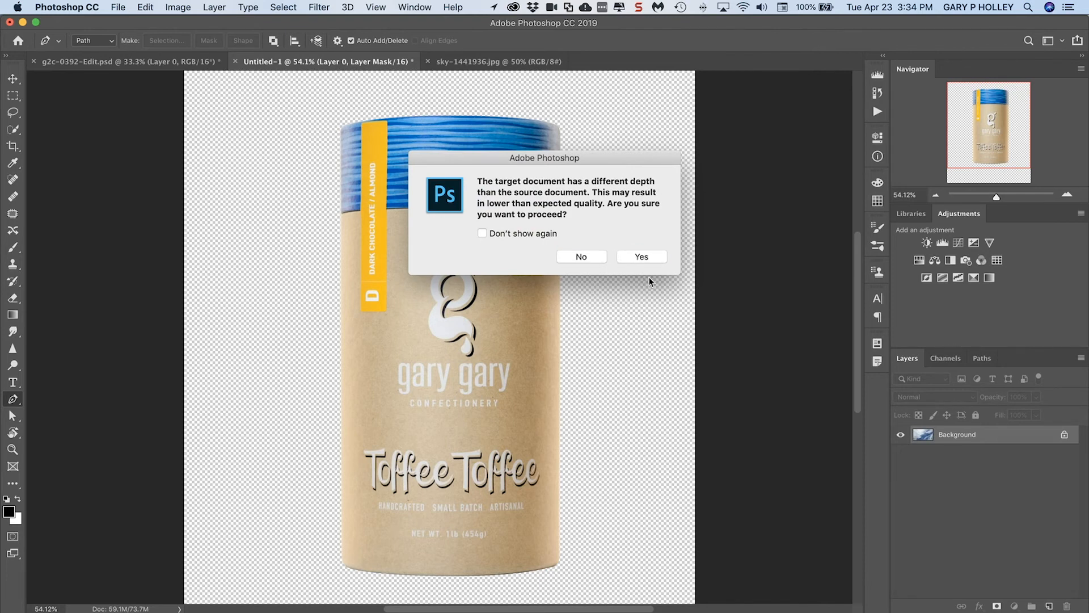
{"action": "left_click", "coordinate": [650, 260]}
{"action": "left_click_drag", "start_coordinate": [973, 437], "coordinate": [977, 484]}
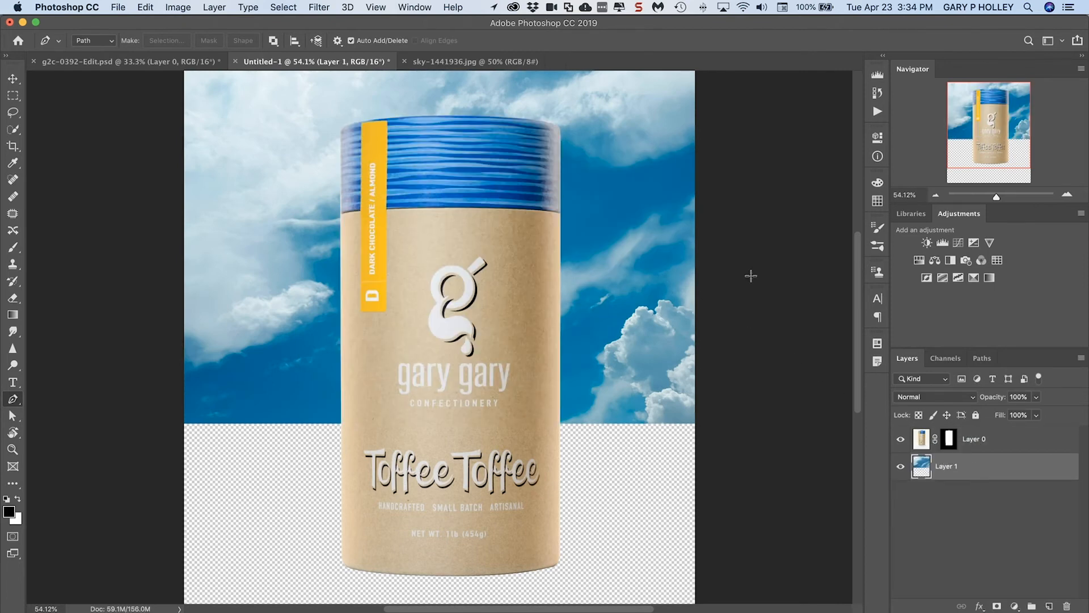
{"action": "key", "text": "super+minus"}
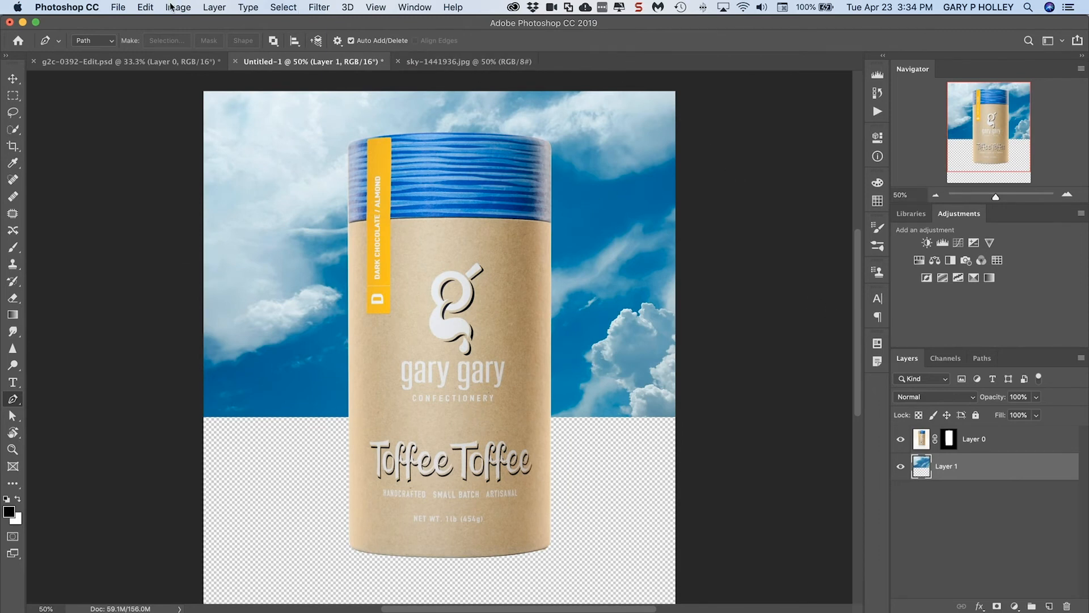
Transform the sky layer with a -90° rotation and 117.14% scaling, positioning it to cover the whole canvas
{"action": "left_click", "coordinate": [146, 7]}
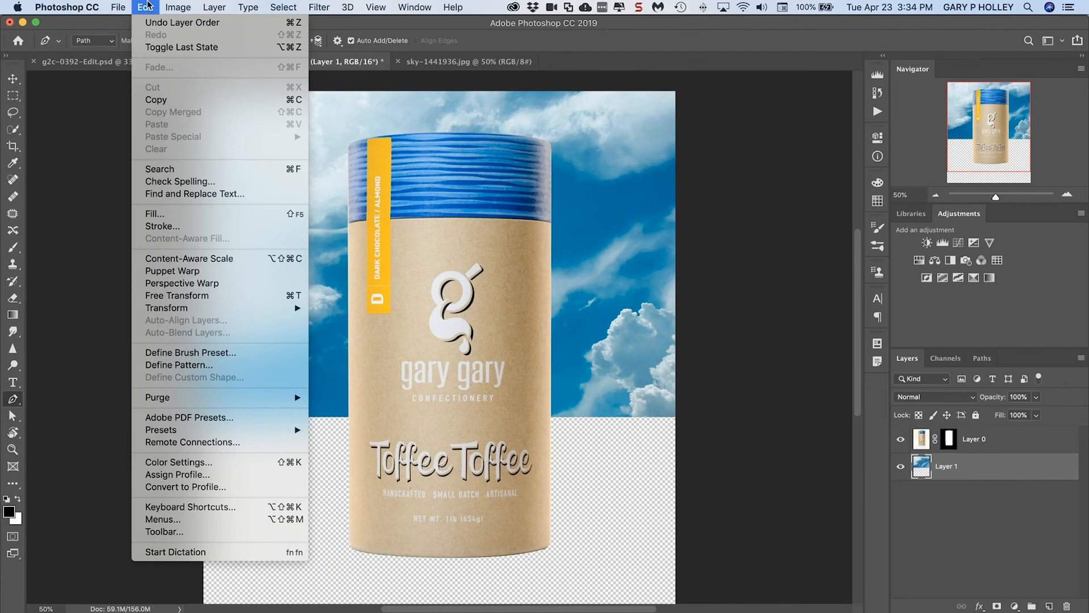
{"action": "left_click", "coordinate": [221, 300]}
{"action": "left_click_drag", "start_coordinate": [784, 431], "coordinate": [683, 117]}
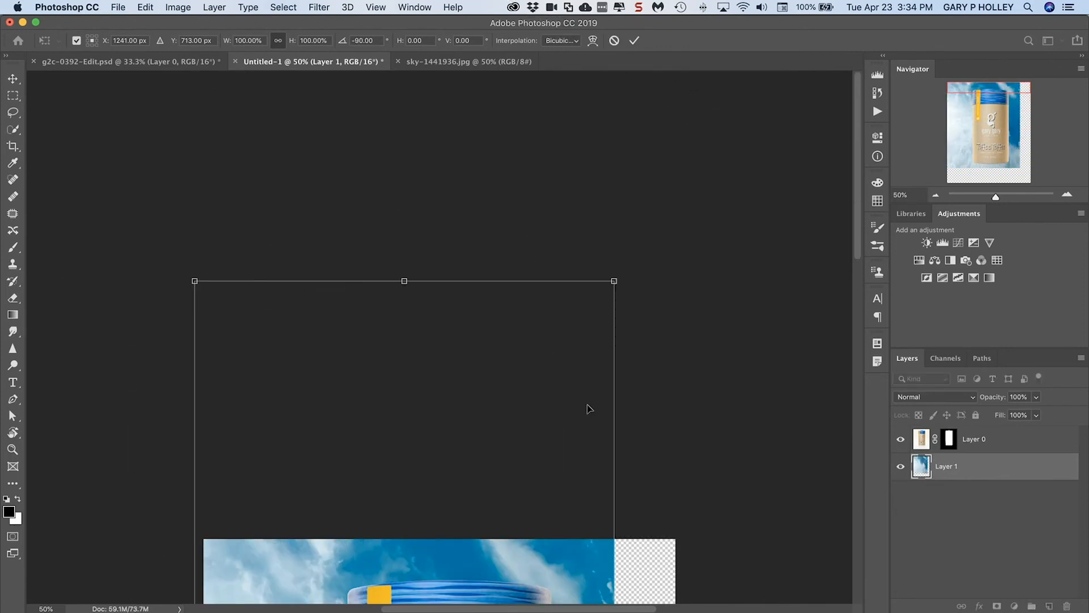
{"action": "key", "text": "super+minus"}
{"action": "key", "text": "super+minus"}
{"action": "left_click_drag", "start_coordinate": [361, 227], "coordinate": [366, 297]}
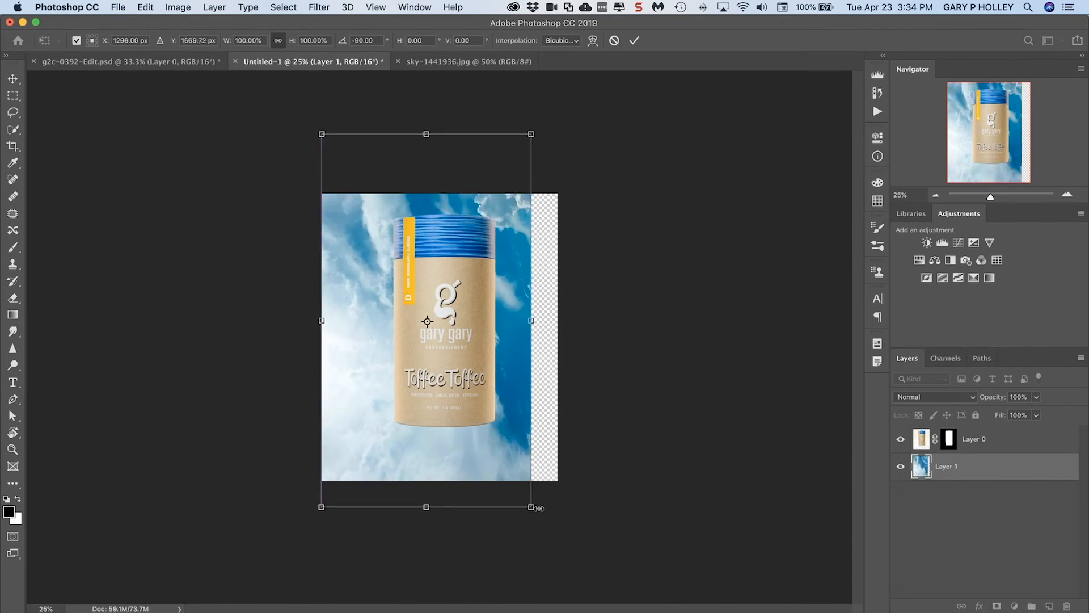
{"action": "left_click_drag", "start_coordinate": [528, 145], "coordinate": [598, 86]}
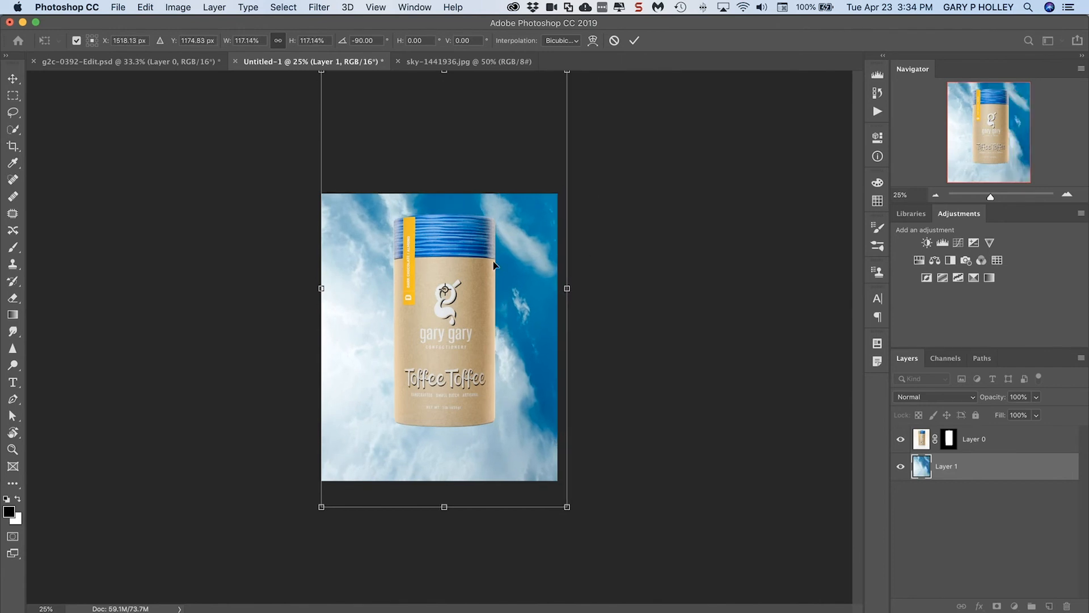
{"action": "left_click", "coordinate": [634, 40]}
{"action": "key", "text": "p"}
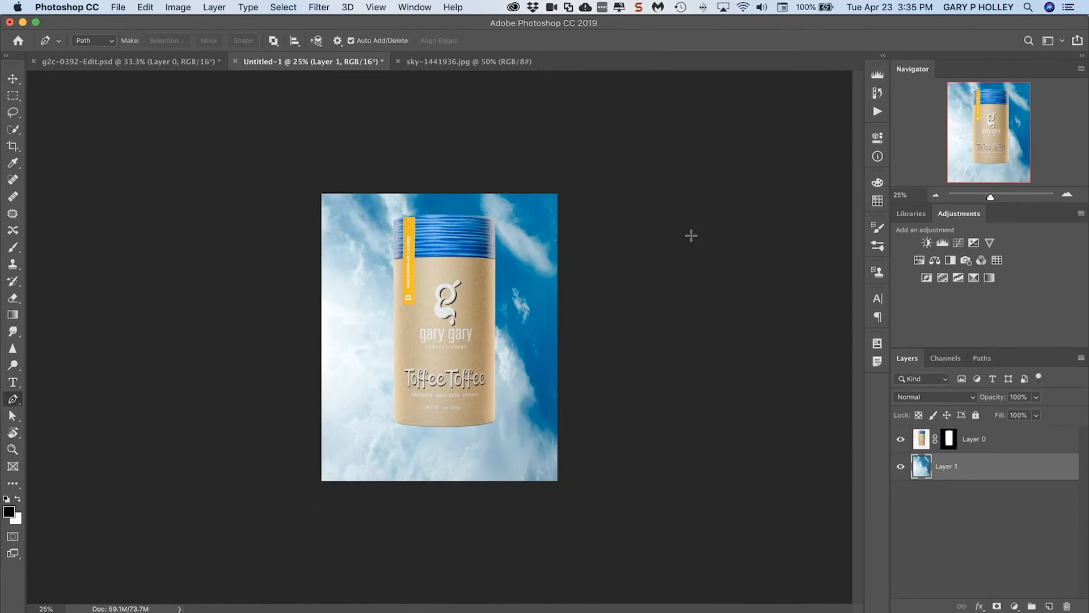
{"action": "left_click", "coordinate": [632, 287]}
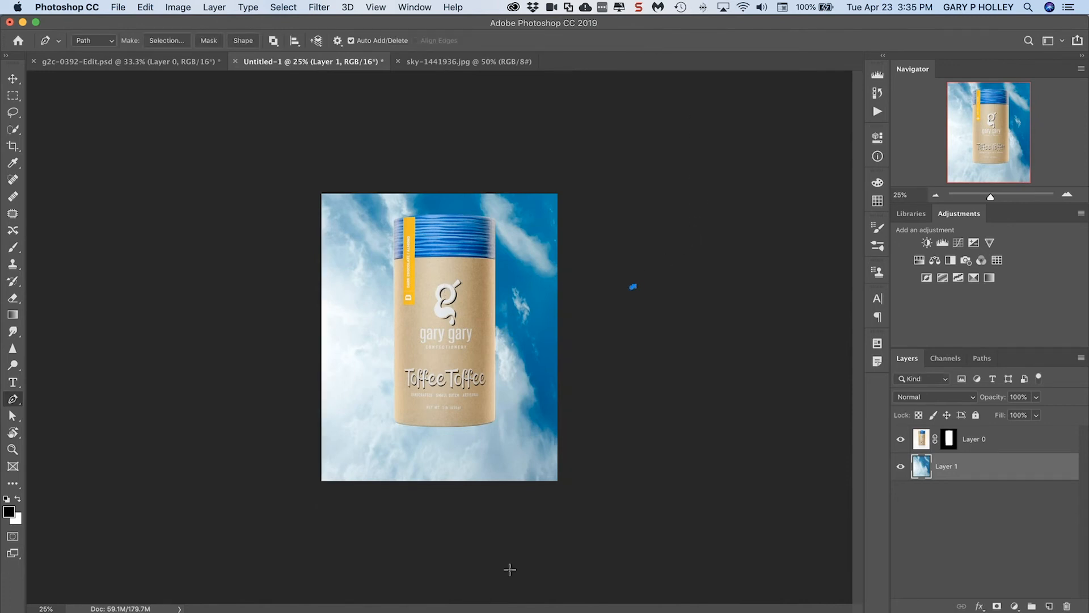
{"action": "key", "text": "super+z"}
{"action": "key", "text": "super+z"}
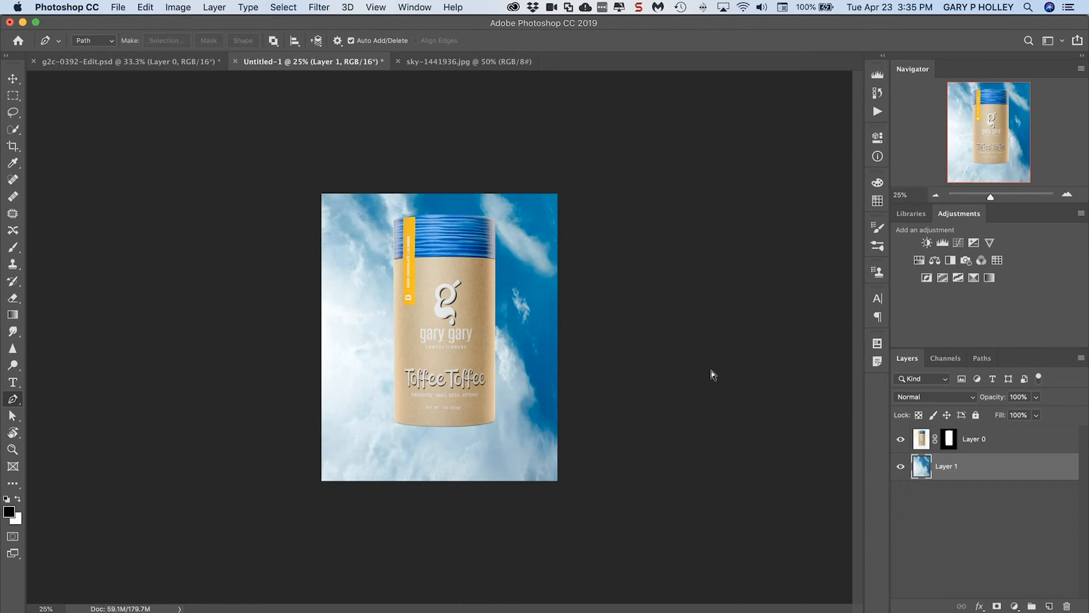
Show the Layer 1 copy cloud layer in g2c-0392-Edit.psd to examine the finished effect, and return to Untitled-1
{"action": "key", "text": "super+equal"}
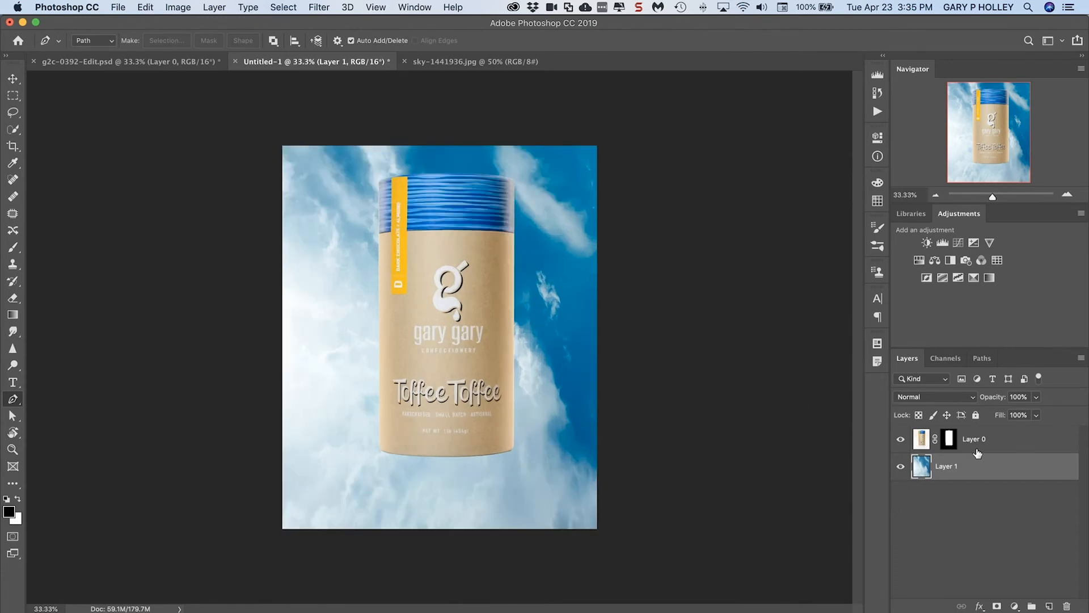
{"action": "left_click", "coordinate": [144, 62]}
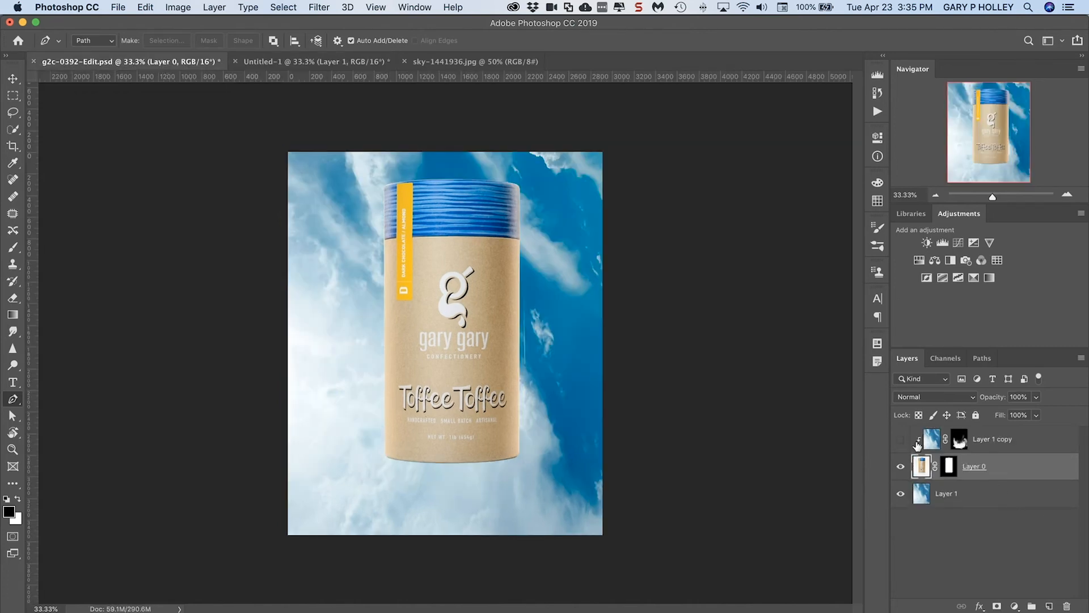
{"action": "left_click", "coordinate": [900, 439]}
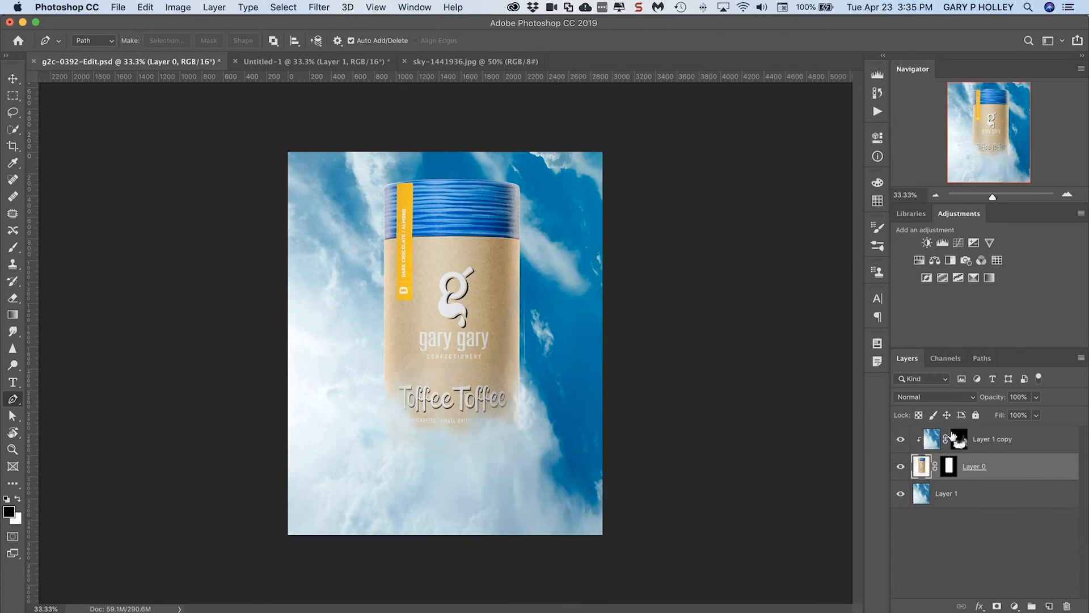
{"action": "left_click", "coordinate": [291, 62]}
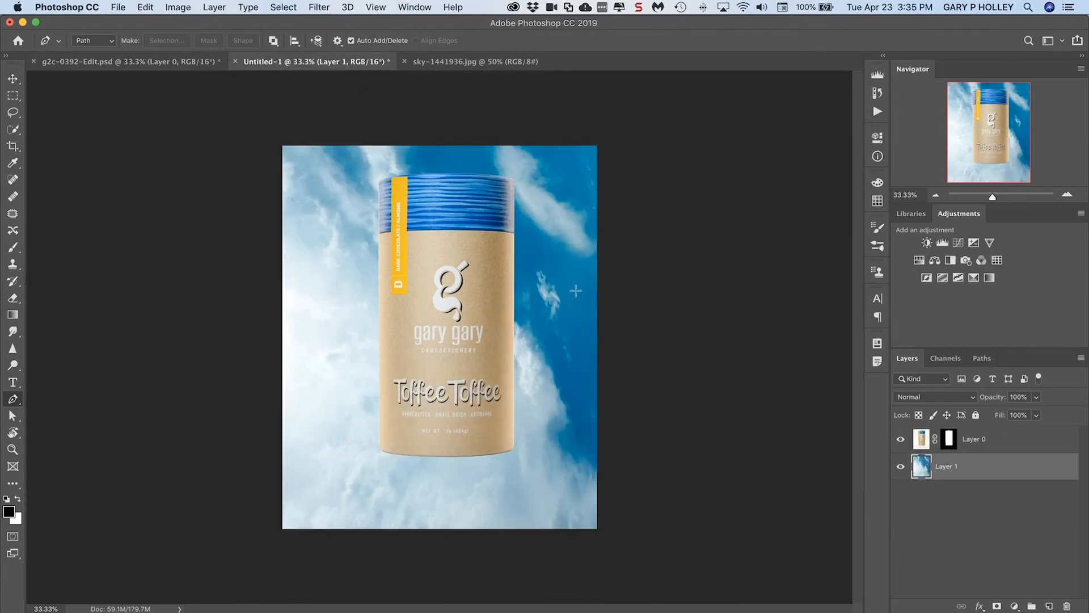
Duplicate the sky layer above the canister layer and hide the original Layer 1
{"action": "left_click_drag", "start_coordinate": [958, 467], "coordinate": [1050, 606]}
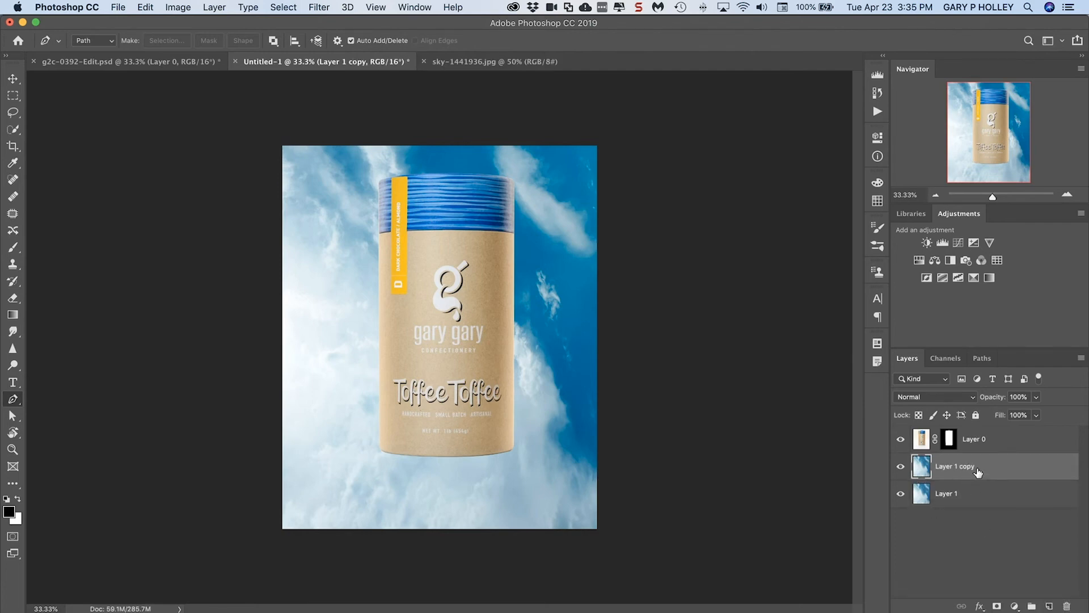
{"action": "left_click_drag", "start_coordinate": [981, 468], "coordinate": [974, 426]}
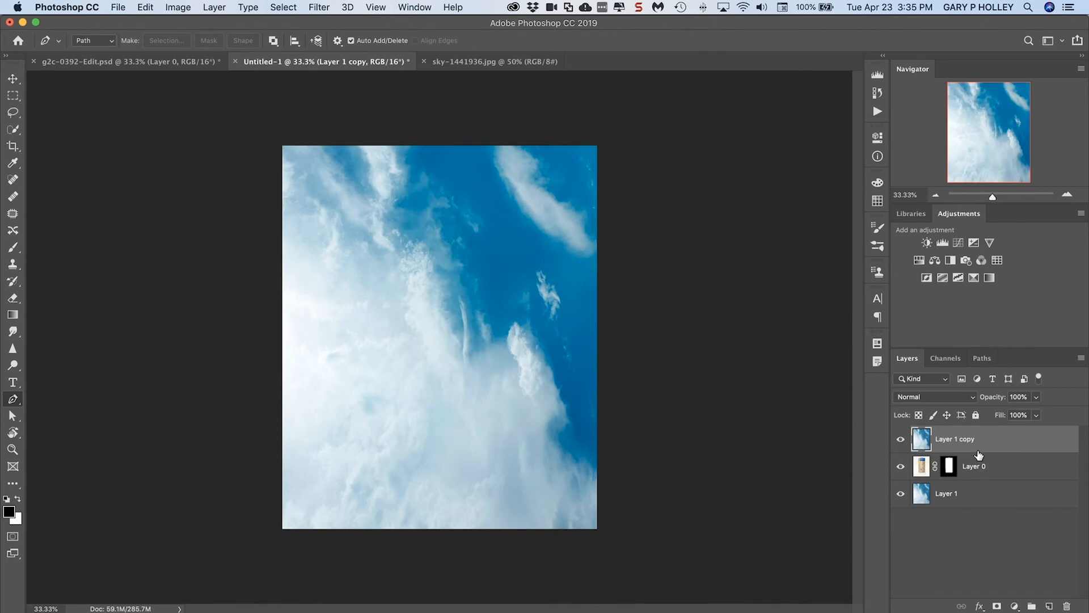
{"action": "left_click", "coordinate": [901, 493]}
Clip Layer 1 copy to Layer 0 and give it a layer mask inverted to black
{"action": "left_click", "coordinate": [213, 7]}
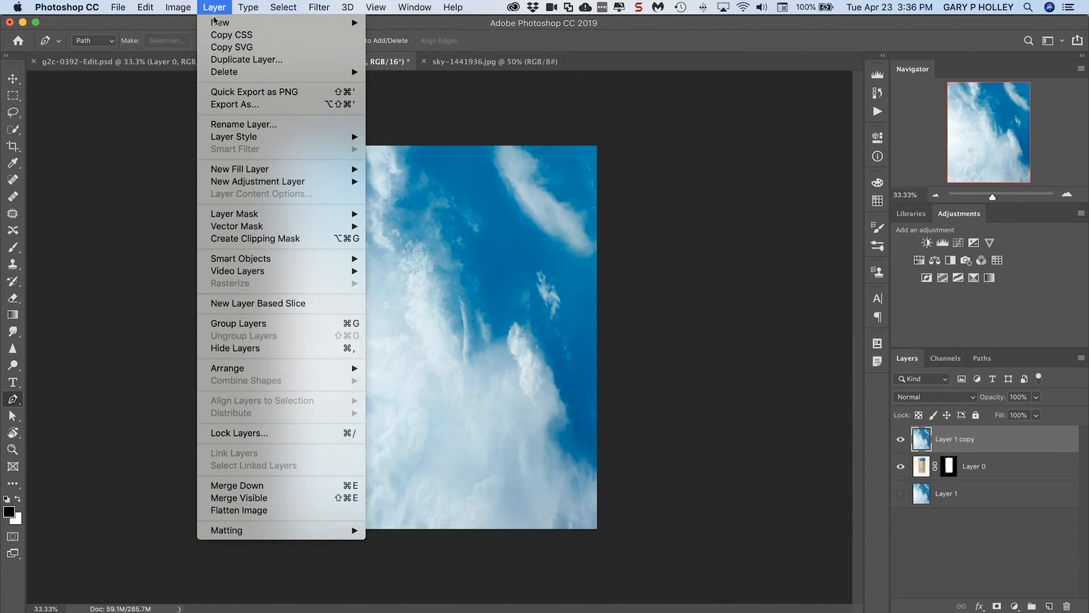
{"action": "left_click", "coordinate": [282, 239]}
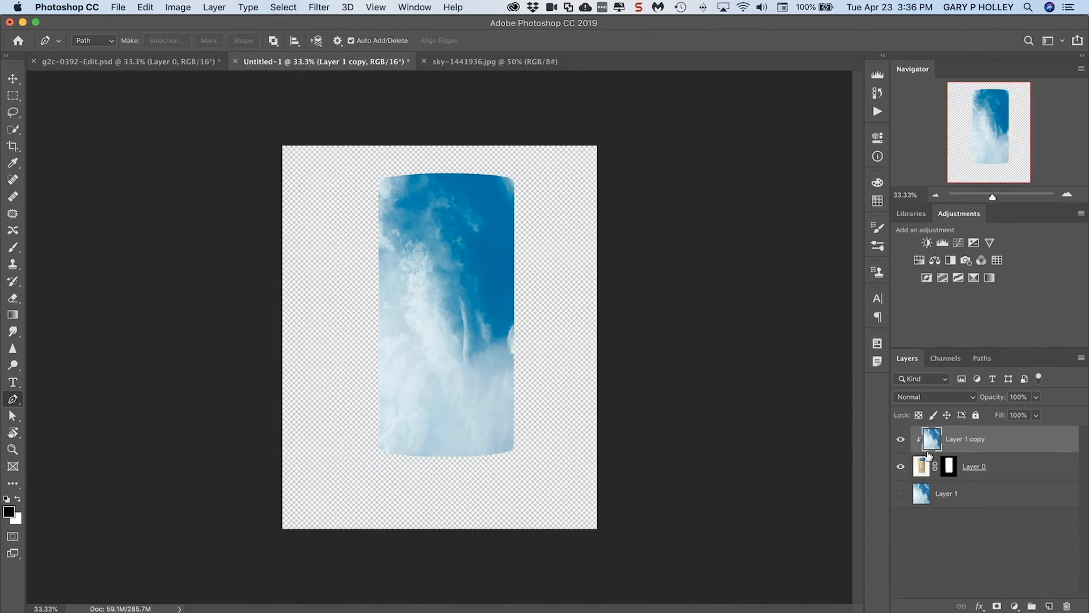
{"action": "left_click", "coordinate": [997, 606]}
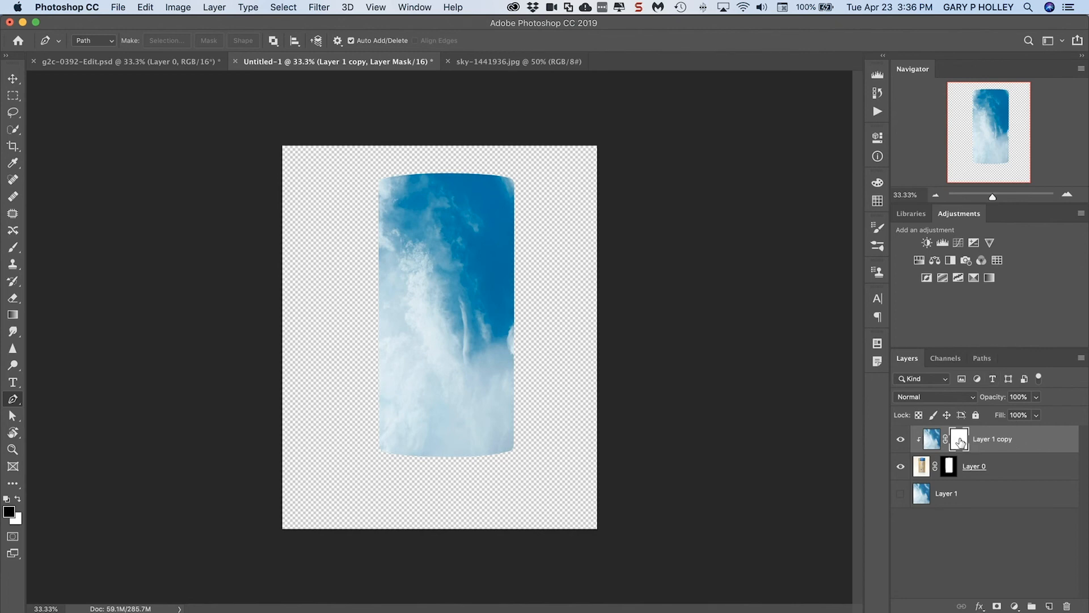
{"action": "key", "text": "super+i"}
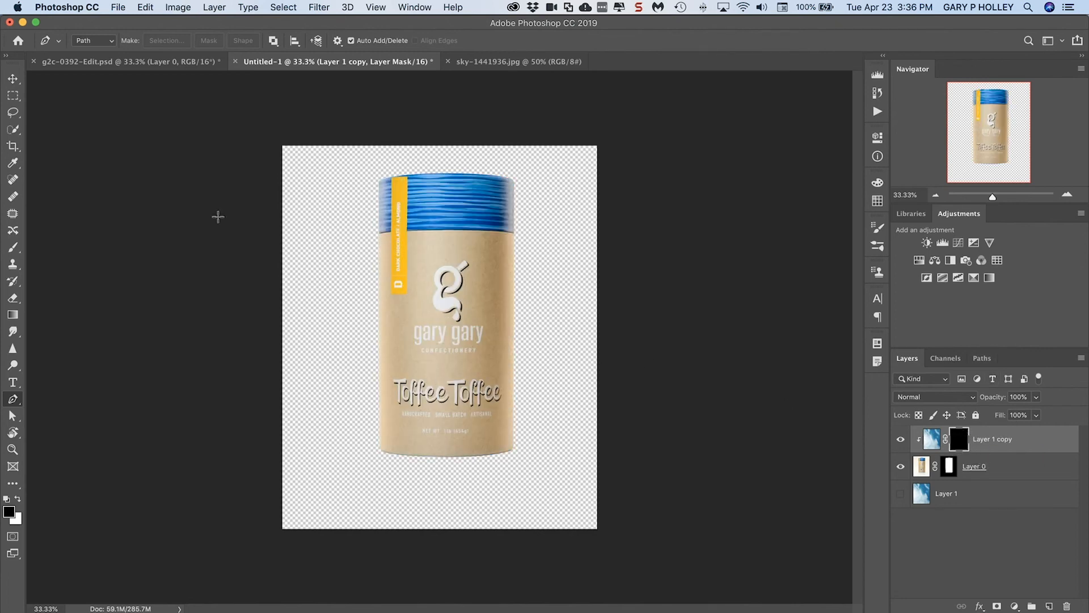
Paint clouds over the canister's base in white on the clipped layer's mask with a 175 px brush, and show Layer 1
{"action": "left_click", "coordinate": [13, 250]}
{"action": "key", "text": "x"}
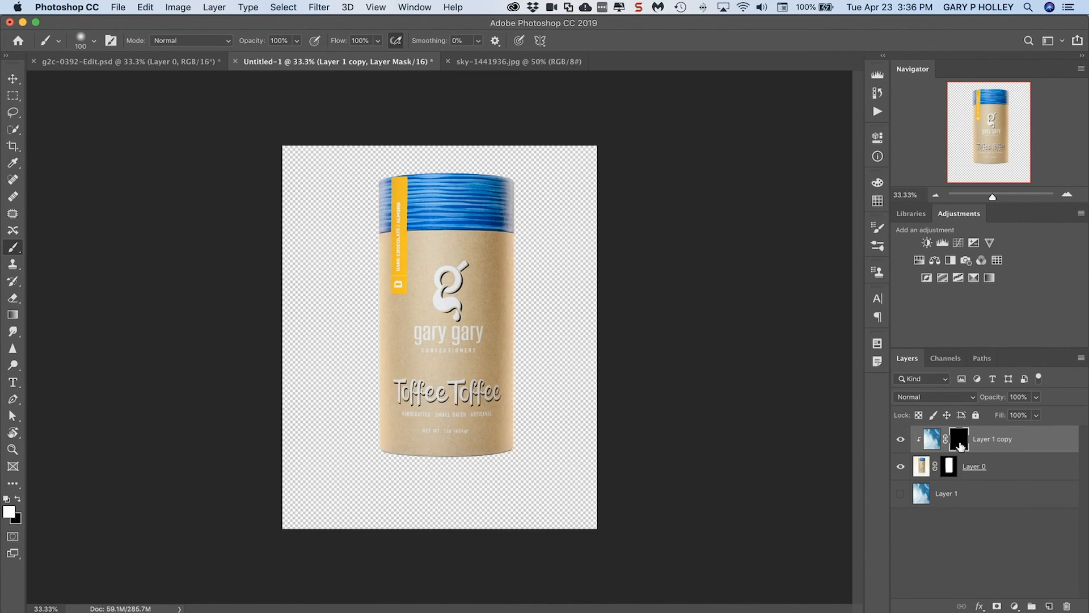
{"action": "key", "text": "bracketright"}
{"action": "key", "text": "bracketright"}
{"action": "key", "text": "bracketright"}
{"action": "mouse_move", "coordinate": [400, 186]}
{"action": "left_mouse_down"}
{"action": "mouse_move", "coordinate": [377, 186]}
{"action": "mouse_move", "coordinate": [445, 178]}
{"action": "left_mouse_up"}
{"action": "key", "text": "super+z"}
{"action": "mouse_move", "coordinate": [513, 448]}
{"action": "left_mouse_down"}
{"action": "mouse_move", "coordinate": [485, 448]}
{"action": "mouse_move", "coordinate": [478, 456]}
{"action": "mouse_move", "coordinate": [365, 442]}
{"action": "mouse_move", "coordinate": [410, 455]}
{"action": "mouse_move", "coordinate": [510, 454]}
{"action": "mouse_move", "coordinate": [386, 430]}
{"action": "mouse_move", "coordinate": [398, 418]}
{"action": "mouse_move", "coordinate": [502, 445]}
{"action": "left_mouse_up"}
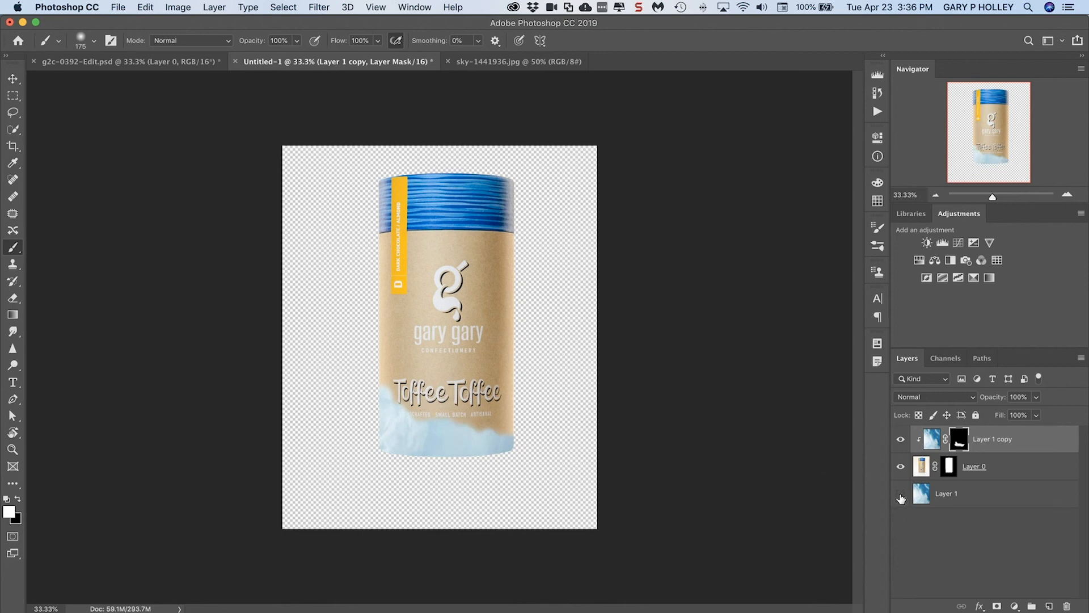
{"action": "left_click", "coordinate": [901, 496]}
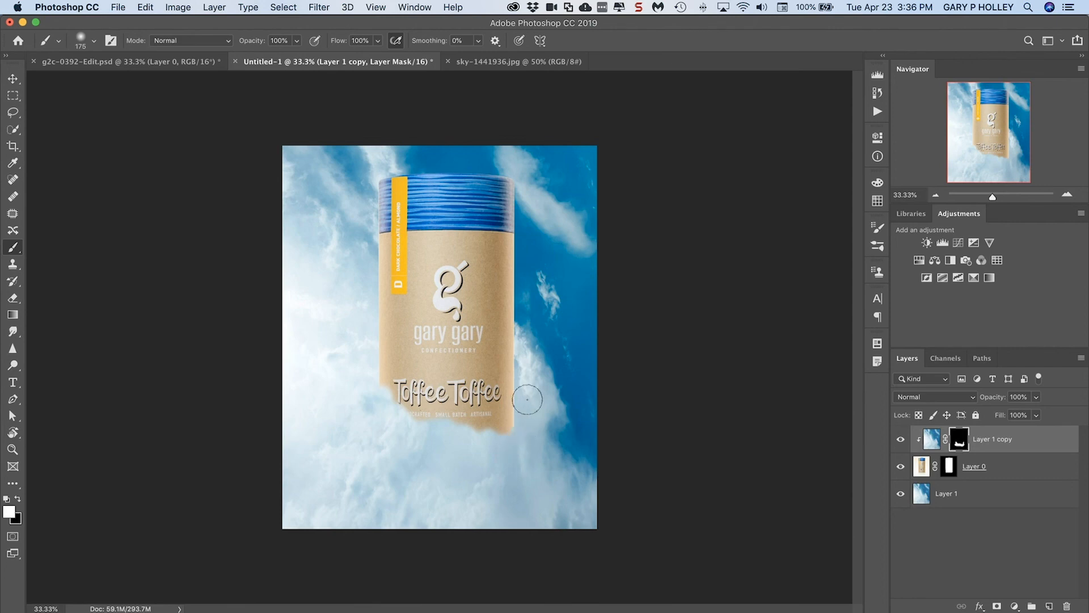
Soften the cloud edge on the mask with a 300 px brush at 8% flow, adding white and restoring the Toffee lettering with black
{"action": "key", "text": "bracketleft"}
{"action": "key", "text": "bracketleft"}
{"action": "key", "text": "bracketleft"}
{"action": "key", "text": "bracketright"}
{"action": "key", "text": "bracketright"}
{"action": "key", "text": "bracketright"}
{"action": "key", "text": "bracketright"}
{"action": "key", "text": "bracketright"}
{"action": "key", "text": "bracketright"}
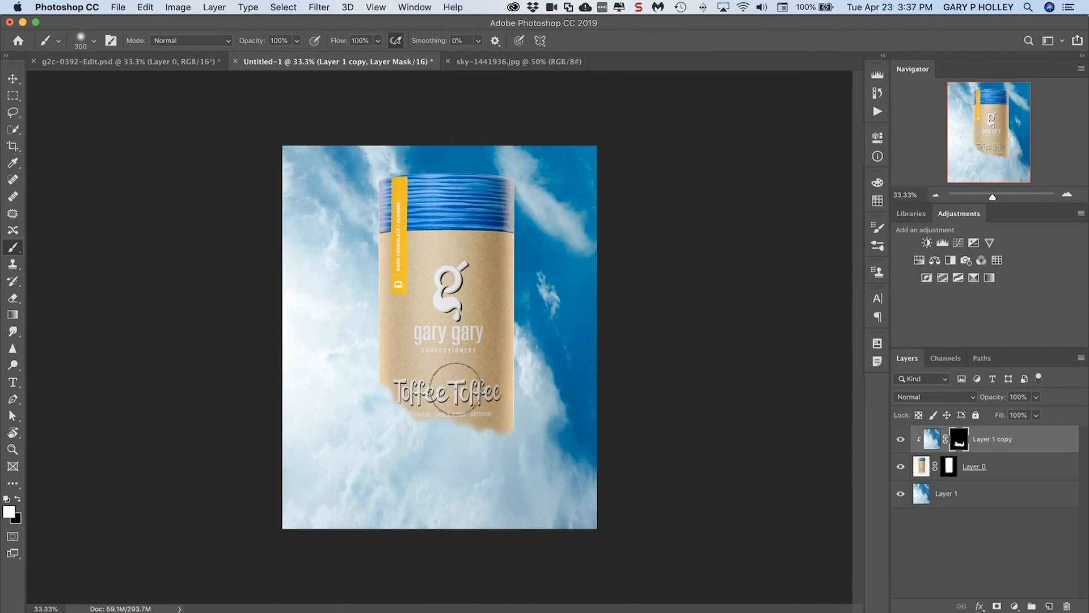
{"action": "left_click", "coordinate": [378, 42]}
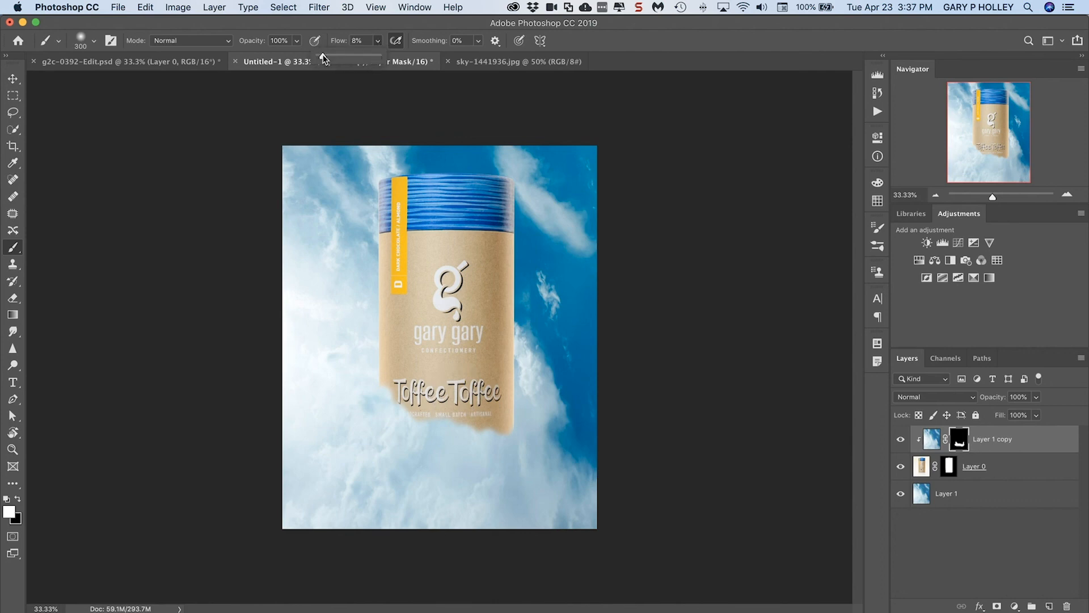
{"action": "mouse_move", "coordinate": [379, 430]}
{"action": "left_mouse_down"}
{"action": "mouse_move", "coordinate": [379, 395]}
{"action": "mouse_move", "coordinate": [410, 425]}
{"action": "mouse_move", "coordinate": [421, 416]}
{"action": "mouse_move", "coordinate": [434, 441]}
{"action": "mouse_move", "coordinate": [520, 409]}
{"action": "mouse_move", "coordinate": [532, 391]}
{"action": "mouse_move", "coordinate": [531, 431]}
{"action": "mouse_move", "coordinate": [544, 389]}
{"action": "mouse_move", "coordinate": [501, 455]}
{"action": "mouse_move", "coordinate": [510, 448]}
{"action": "mouse_move", "coordinate": [457, 453]}
{"action": "mouse_move", "coordinate": [367, 372]}
{"action": "mouse_move", "coordinate": [400, 399]}
{"action": "mouse_move", "coordinate": [528, 429]}
{"action": "left_mouse_up"}
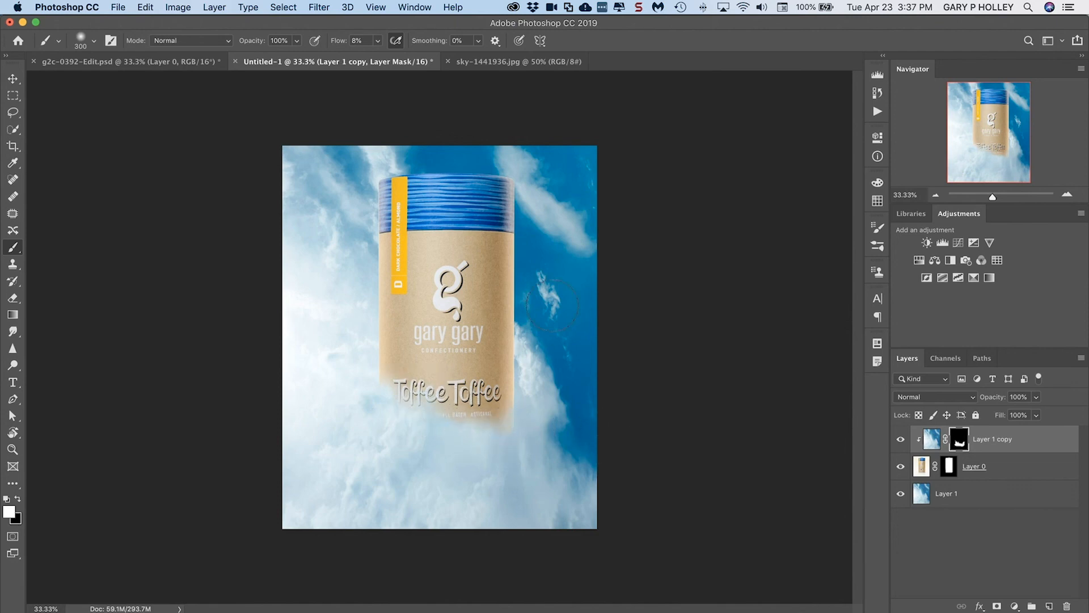
{"action": "mouse_move", "coordinate": [502, 434]}
{"action": "left_mouse_down"}
{"action": "mouse_move", "coordinate": [503, 418]}
{"action": "mouse_move", "coordinate": [518, 424]}
{"action": "left_mouse_up"}
{"action": "left_click", "coordinate": [18, 499]}
{"action": "mouse_move", "coordinate": [400, 392]}
{"action": "left_mouse_down"}
{"action": "mouse_move", "coordinate": [437, 405]}
{"action": "mouse_move", "coordinate": [392, 394]}
{"action": "mouse_move", "coordinate": [423, 373]}
{"action": "mouse_move", "coordinate": [439, 389]}
{"action": "mouse_move", "coordinate": [432, 398]}
{"action": "mouse_move", "coordinate": [451, 414]}
{"action": "mouse_move", "coordinate": [438, 429]}
{"action": "mouse_move", "coordinate": [445, 410]}
{"action": "mouse_move", "coordinate": [457, 398]}
{"action": "left_mouse_up"}
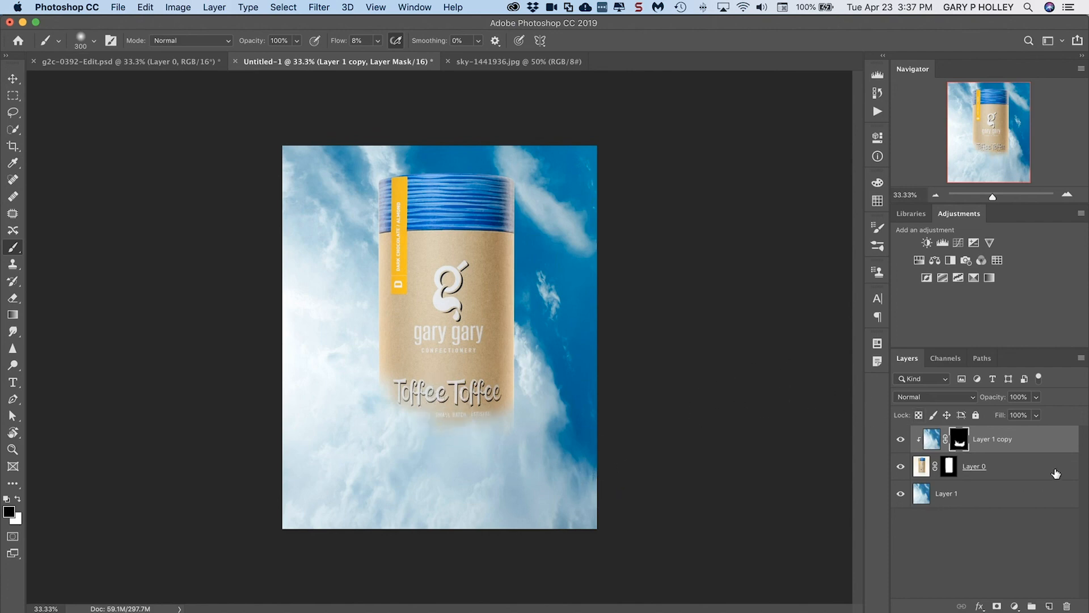
Hide Layer 1 copy and examine Layer 0's canister with the saved cylinder path and its anchor points selected
{"action": "left_click", "coordinate": [901, 440]}
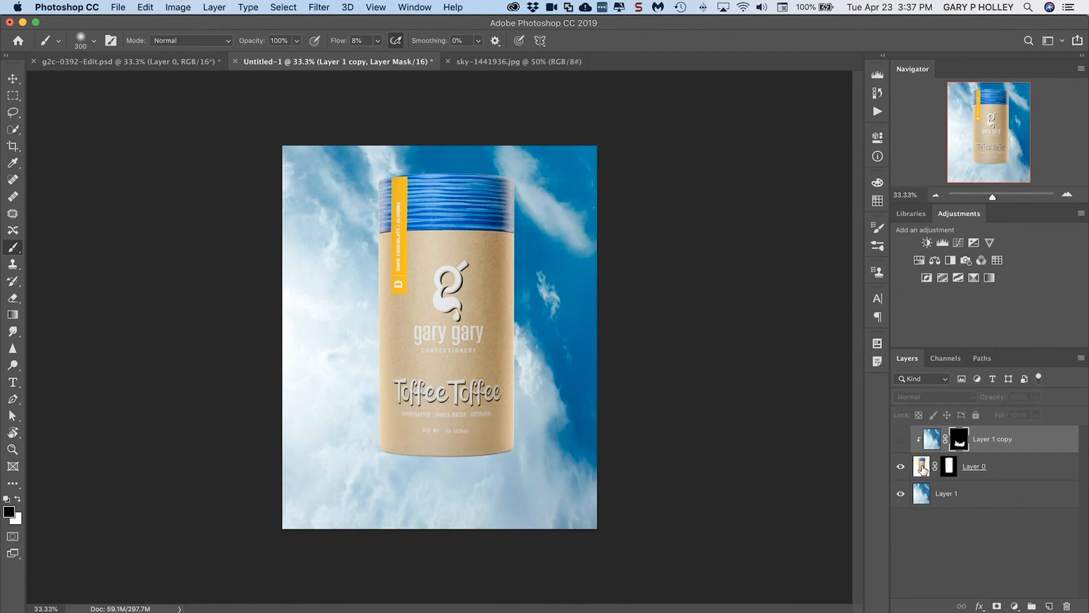
{"action": "left_click", "coordinate": [922, 469]}
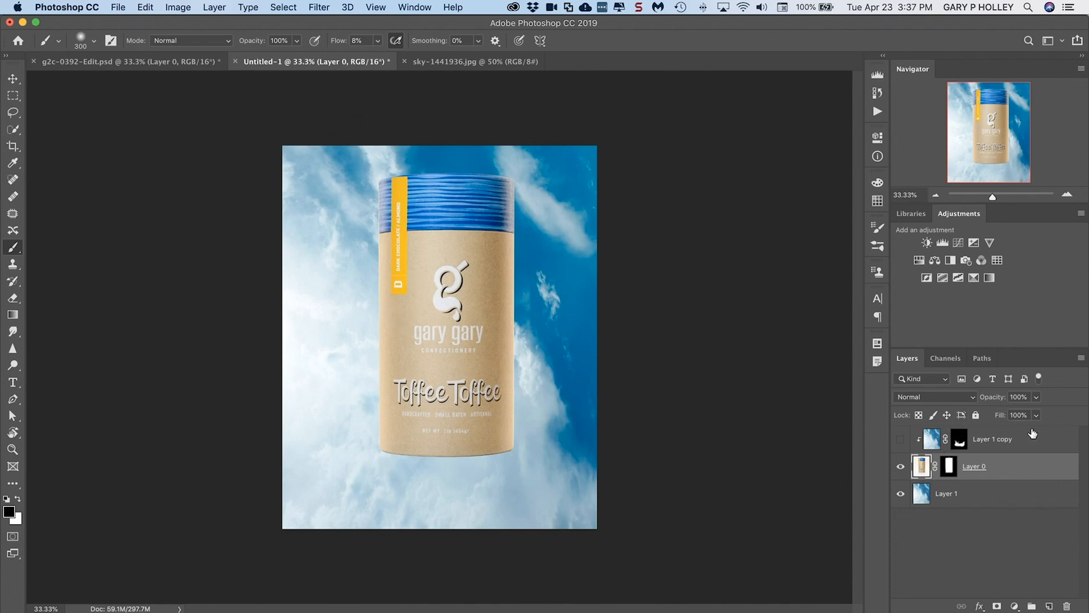
{"action": "left_click", "coordinate": [981, 358]}
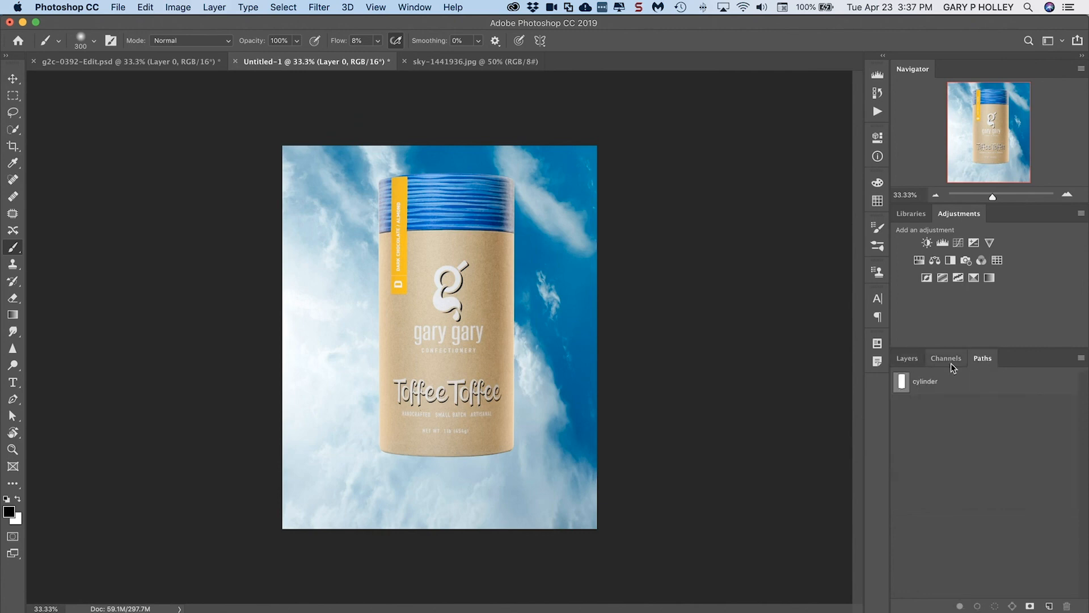
{"action": "left_click", "coordinate": [908, 358]}
{"action": "left_click", "coordinate": [983, 358]}
{"action": "left_click", "coordinate": [918, 381]}
{"action": "key", "text": "a"}
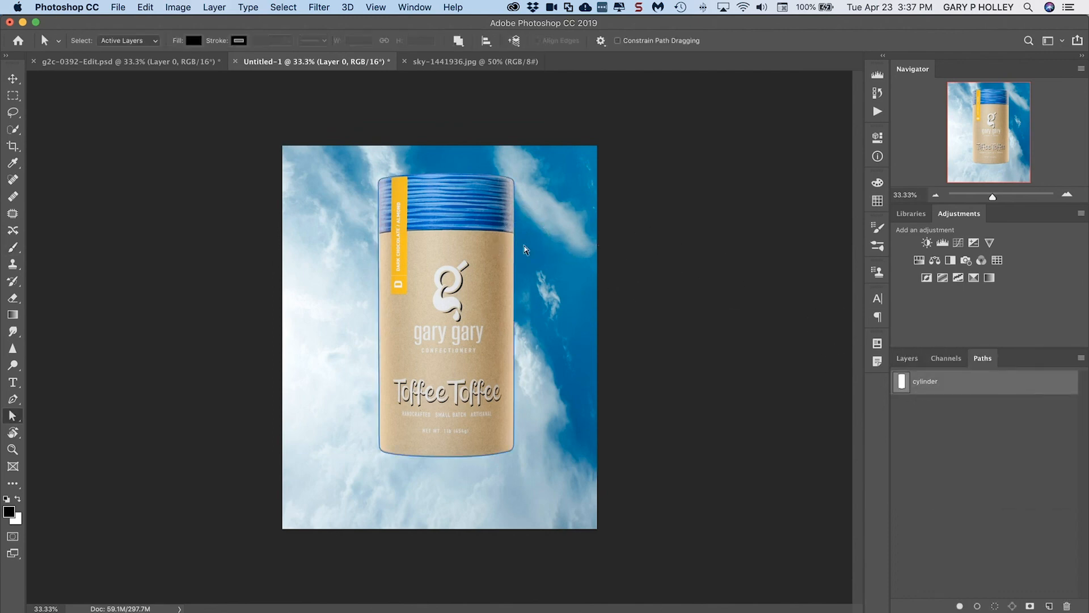
{"action": "left_click", "coordinate": [516, 246]}
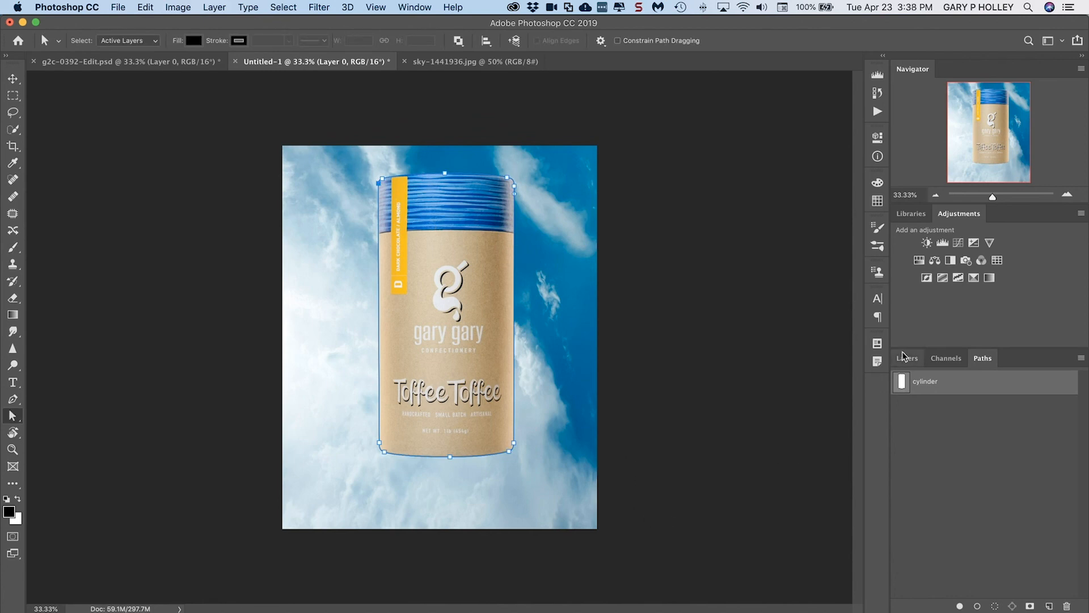
{"action": "left_click", "coordinate": [914, 361]}
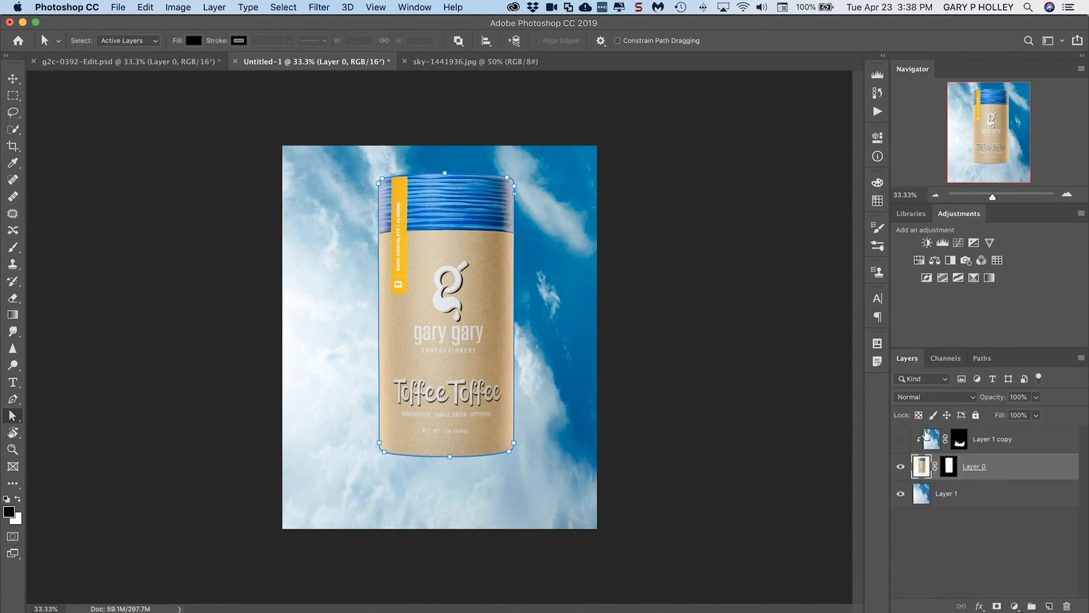
{"action": "left_click", "coordinate": [903, 440]}
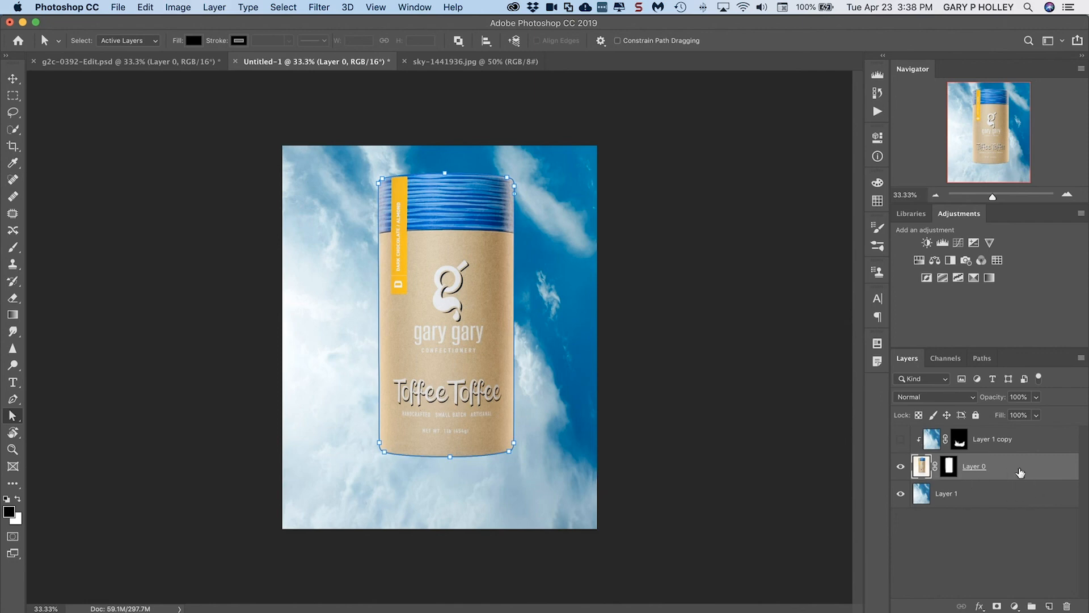